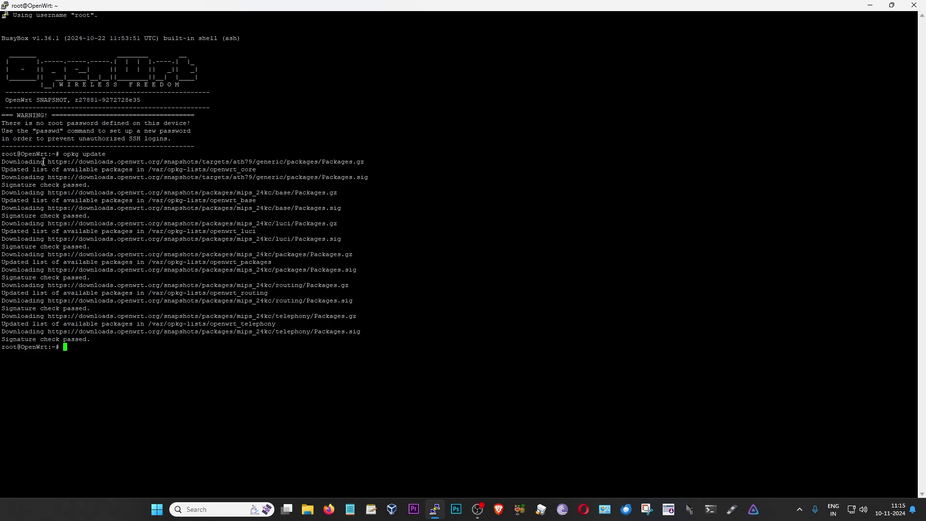
Run opkg install for kmod-usb2, kmod-usb-storage-uas, usbutils, block-mount, mount-utils and luci-app-hd-idle
{"action": "right_click", "coordinate": [67, 352]}
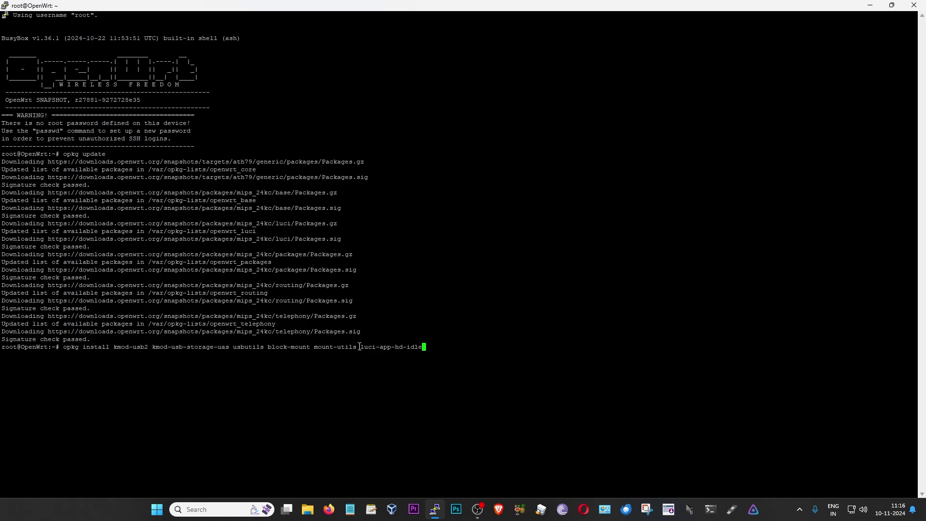
{"action": "key", "text": "Return"}
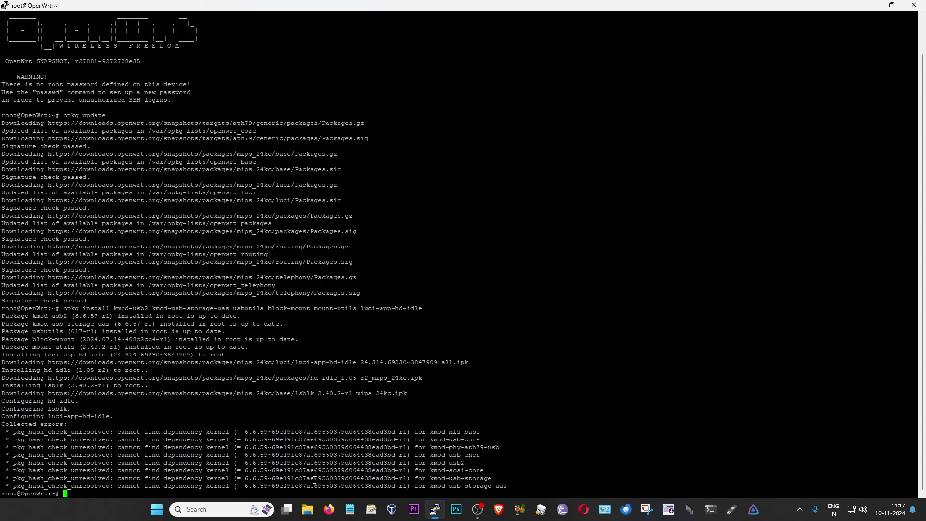
Trim the pasted filesystem command to 'opkg install kmod-fs-ext4', dropping exFAT and NTFS, and run it
{"action": "right_click", "coordinate": [314, 479]}
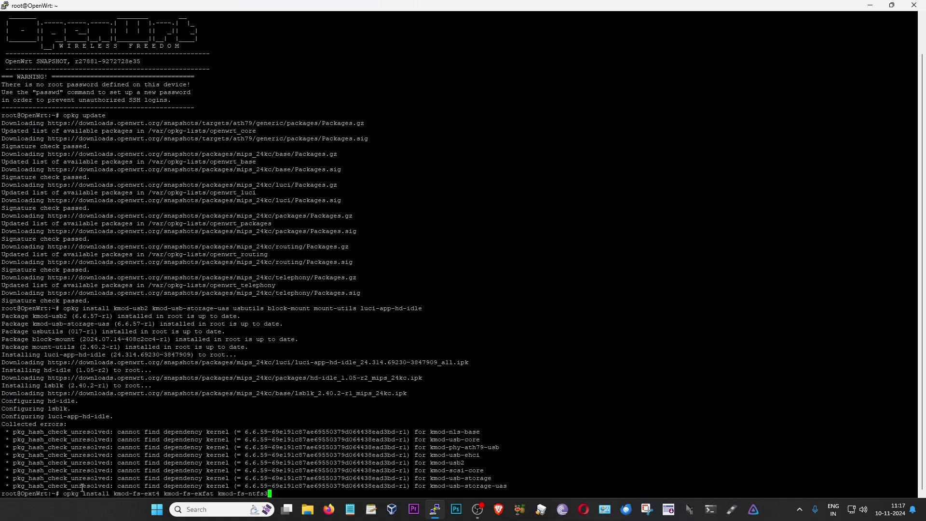
{"action": "left_click_drag", "start_coordinate": [61, 494], "coordinate": [268, 496]}
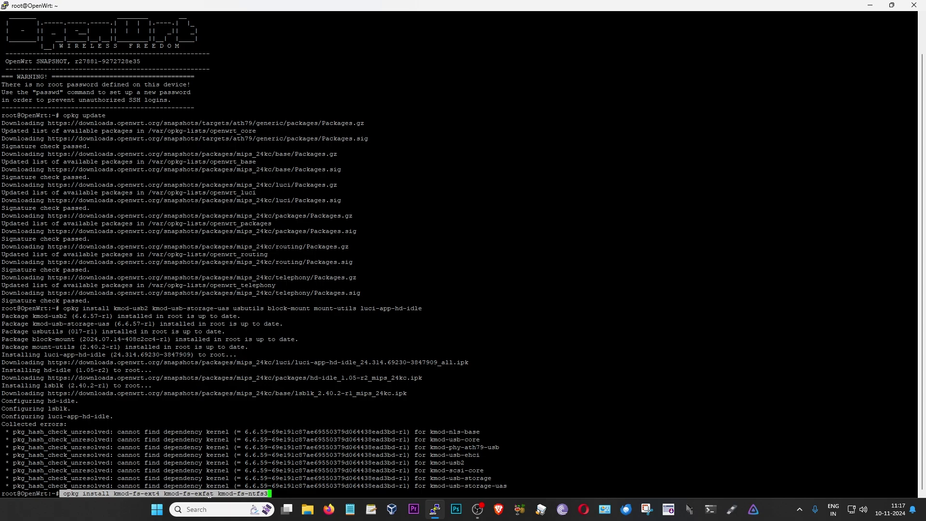
{"action": "left_click", "coordinate": [277, 494]}
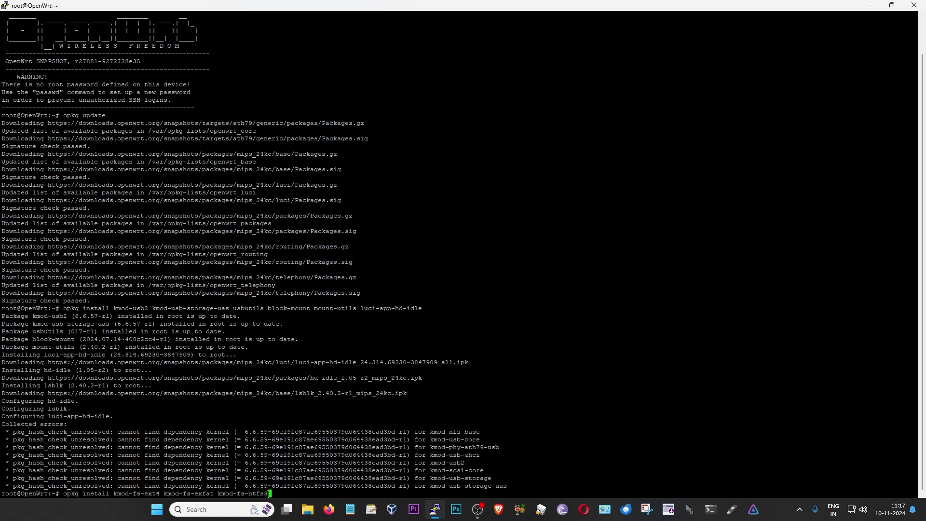
{"action": "key", "text": "BackSpace"}
{"action": "key", "text": "BackSpace"}
{"action": "key", "text": "BackSpace"}
{"action": "key", "text": "BackSpace"}
{"action": "key", "text": "BackSpace"}
{"action": "key", "text": "BackSpace"}
{"action": "key", "text": "BackSpace"}
{"action": "key", "text": "BackSpace"}
{"action": "key", "text": "BackSpace"}
{"action": "key", "text": "BackSpace"}
{"action": "key", "text": "BackSpace"}
{"action": "key", "text": "BackSpace"}
{"action": "key", "text": "BackSpace"}
{"action": "key", "text": "BackSpace"}
{"action": "key", "text": "BackSpace"}
{"action": "key", "text": "BackSpace"}
{"action": "key", "text": "BackSpace"}
{"action": "key", "text": "BackSpace"}
{"action": "key", "text": "BackSpace"}
{"action": "key", "text": "BackSpace"}
{"action": "key", "text": "BackSpace"}
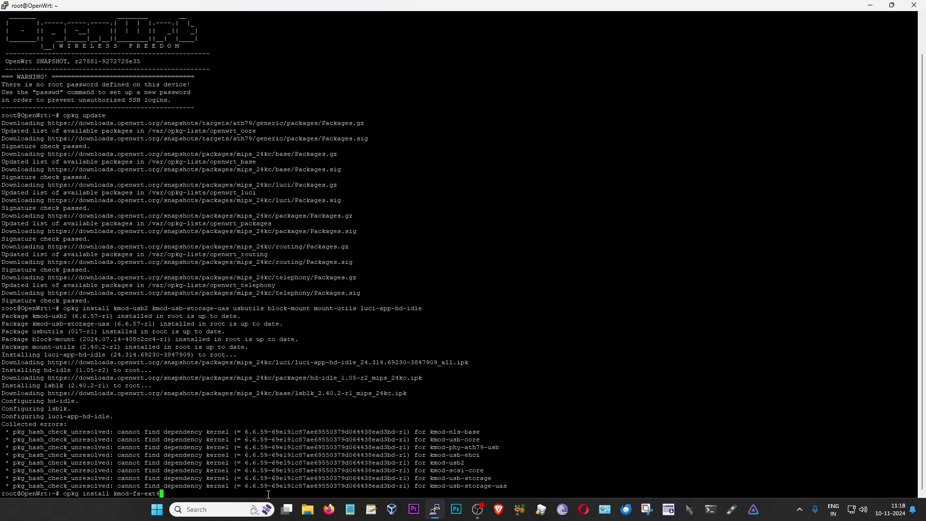
{"action": "key", "text": "Return"}
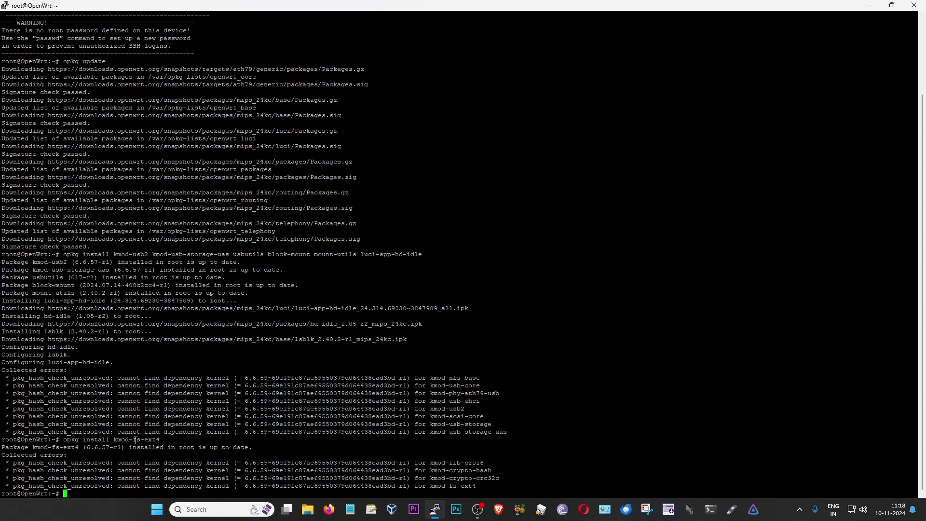
{"action": "double_click", "coordinate": [136, 440]}
Run 'opkg install luci-app-samba4', then wipe the terminal output with 'clear'
{"action": "right_click", "coordinate": [172, 490]}
{"action": "key", "text": "Return"}
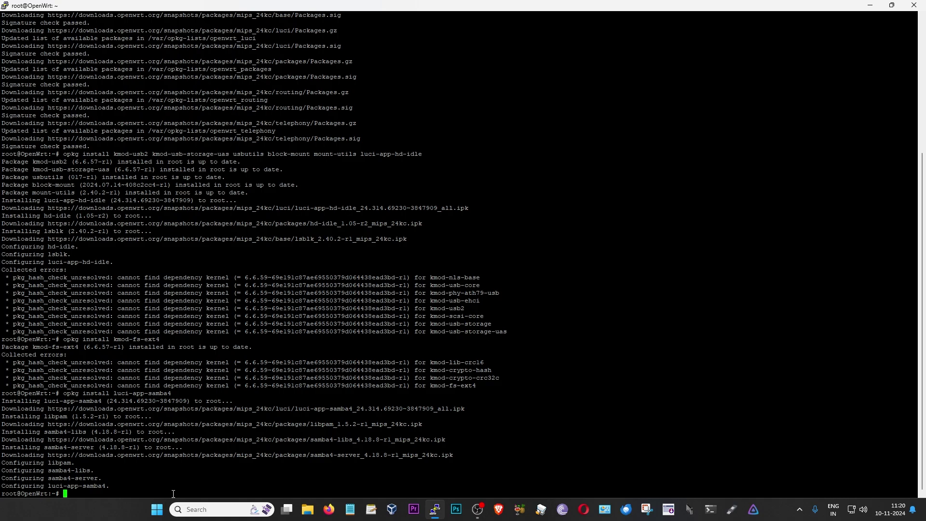
{"action": "type", "text": "clear"}
{"action": "key", "text": "Return"}
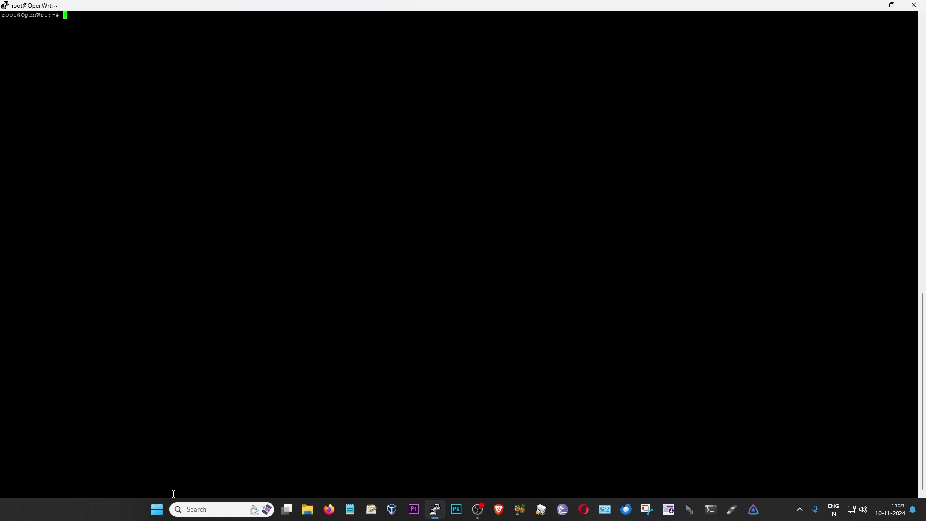
Run 'opkg install nano' and enter 'nano /etc/passwd' at the prompt
{"action": "type", "text": "opkg install nano"}
{"action": "key", "text": "Return"}
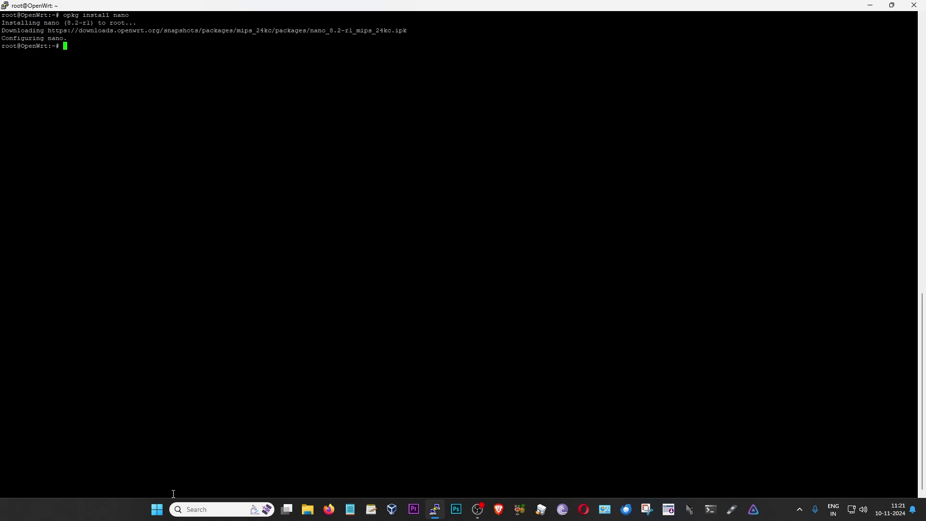
{"action": "type", "text": "nano /etc/passwd"}
Open /etc/passwd in nano and move the cursor to the empty line below the ubus entry
{"action": "key", "text": "Return"}
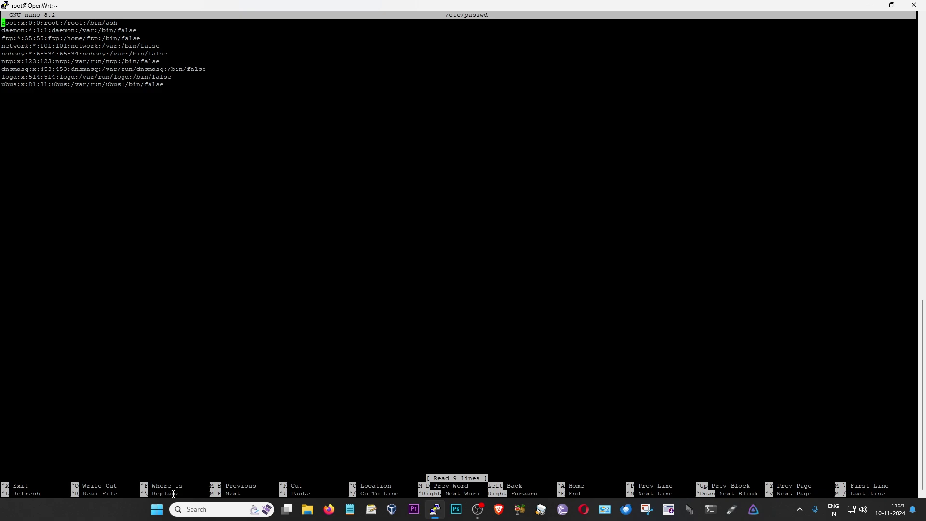
{"action": "key", "text": "Down"}
{"action": "key", "text": "Down"}
{"action": "key", "text": "Down"}
{"action": "key", "text": "Down"}
{"action": "key", "text": "Down"}
{"action": "key", "text": "Down"}
{"action": "key", "text": "Down"}
{"action": "key", "text": "Down"}
{"action": "key", "text": "Down"}
{"action": "key", "text": "Down"}
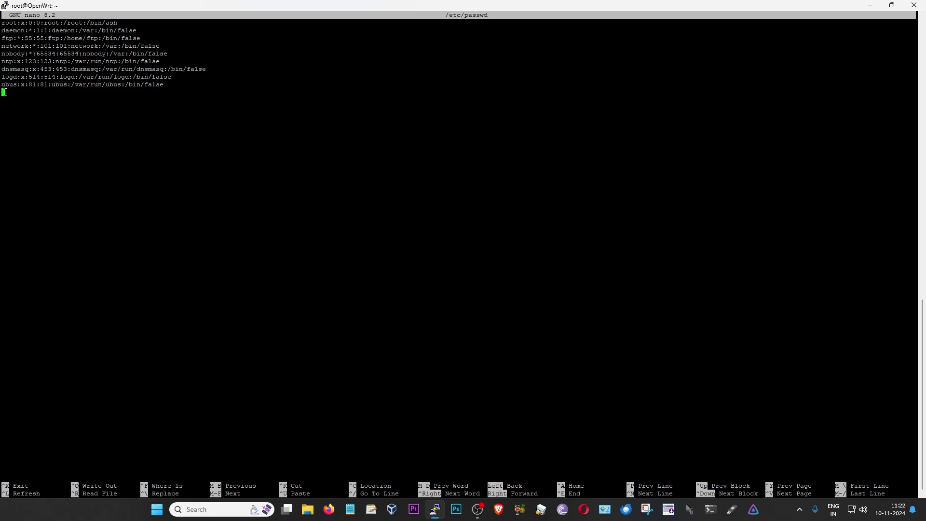
{"action": "key", "text": "Up"}
{"action": "key", "text": "Up"}
{"action": "key", "text": "Up"}
{"action": "key", "text": "Up"}
{"action": "key", "text": "Up"}
{"action": "key", "text": "Down"}
{"action": "key", "text": "Down"}
{"action": "key", "text": "Down"}
{"action": "key", "text": "Down"}
{"action": "key", "text": "Down"}
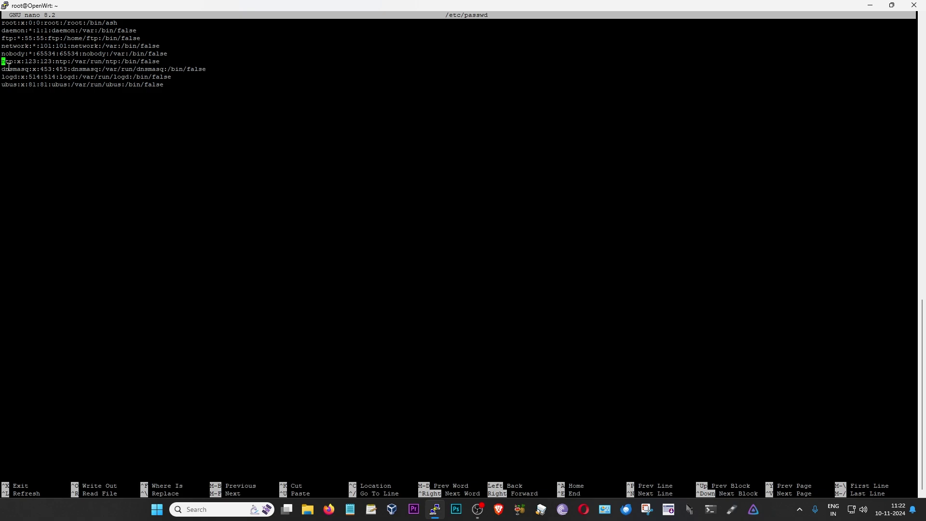
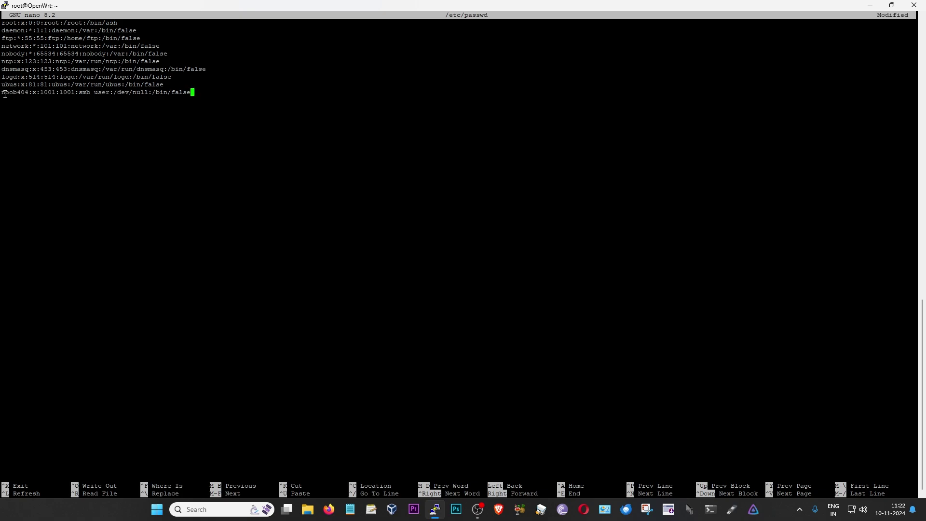
Check the new user's /etc/passwd line (UID/GID 1001, /bin/false) and save the file
{"action": "left_click_drag", "start_coordinate": [5, 93], "coordinate": [192, 92]}
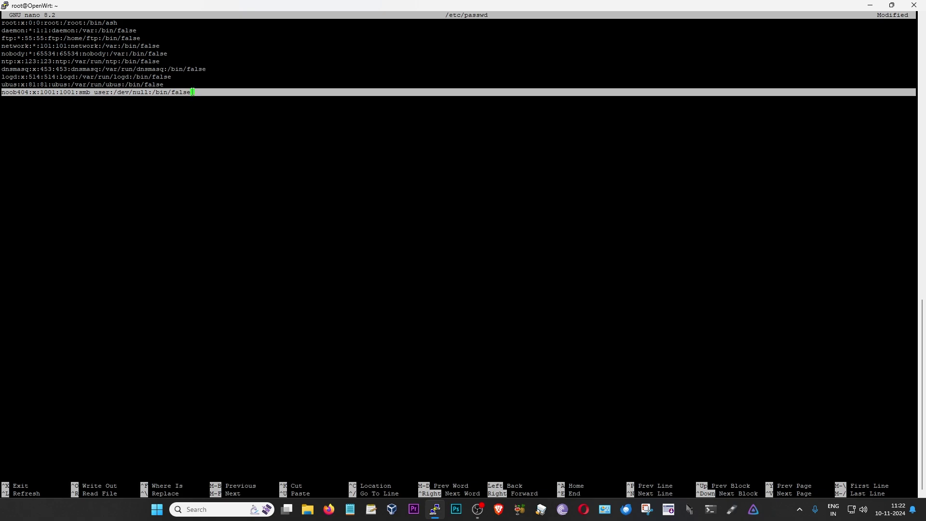
{"action": "left_click", "coordinate": [192, 93]}
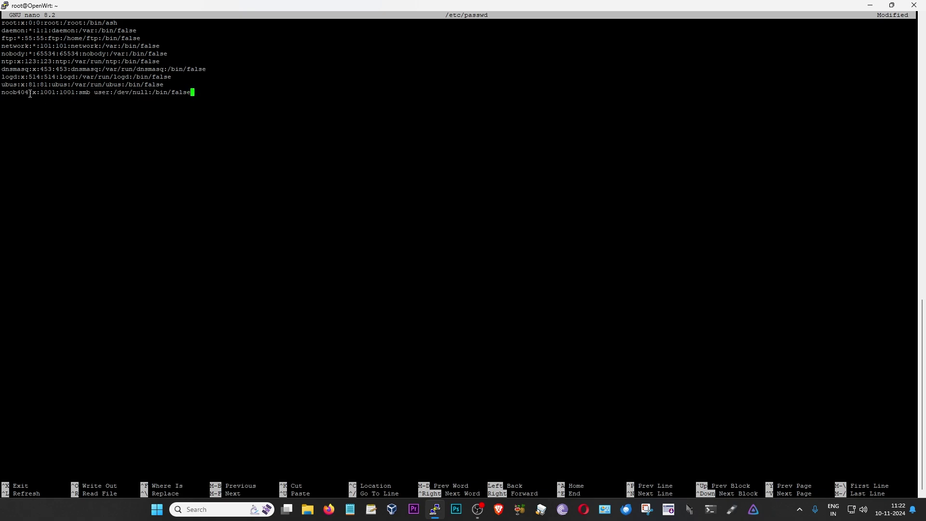
{"action": "left_click_drag", "start_coordinate": [32, 93], "coordinate": [3, 93]}
{"action": "left_click", "coordinate": [5, 93]}
{"action": "left_click_drag", "start_coordinate": [41, 95], "coordinate": [74, 95]}
{"action": "key", "text": "ctrl+s"}
Exit nano and open /etc/group with nano, moving to the end of the file
{"action": "key", "text": "ctrl+x"}
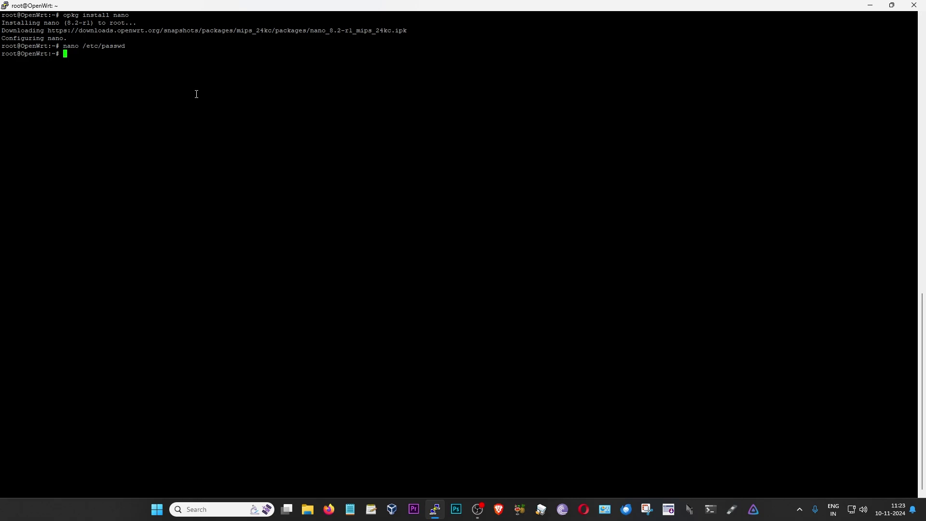
{"action": "type", "text": "nano /etc/group"}
{"action": "key", "text": "Return"}
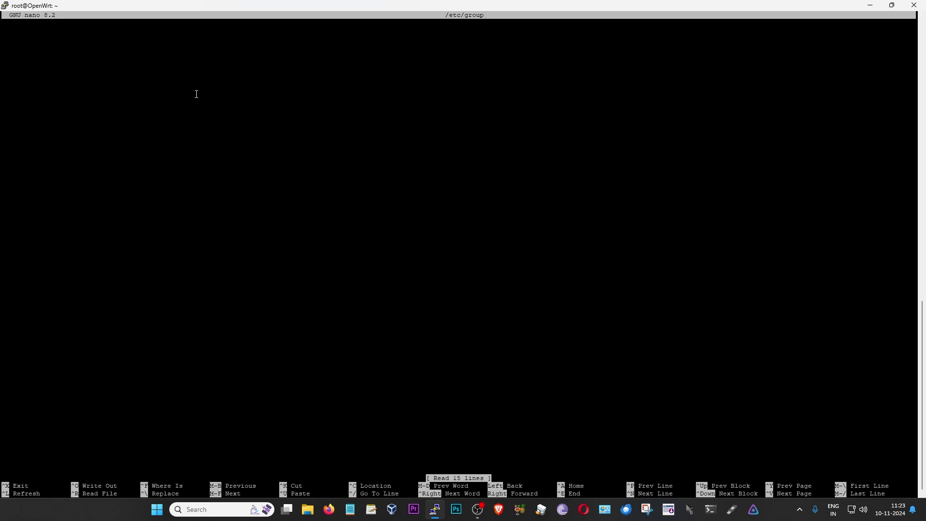
{"action": "key", "text": "Down"}
{"action": "key", "text": "Down"}
{"action": "key", "text": "Down"}
{"action": "key", "text": "Down"}
{"action": "key", "text": "Down"}
{"action": "key", "text": "Down"}
{"action": "key", "text": "Down"}
{"action": "key", "text": "Down"}
{"action": "key", "text": "Down"}
{"action": "key", "text": "Down"}
{"action": "key", "text": "Down"}
{"action": "key", "text": "Down"}
{"action": "key", "text": "Down"}
{"action": "key", "text": "Down"}
{"action": "key", "text": "Down"}
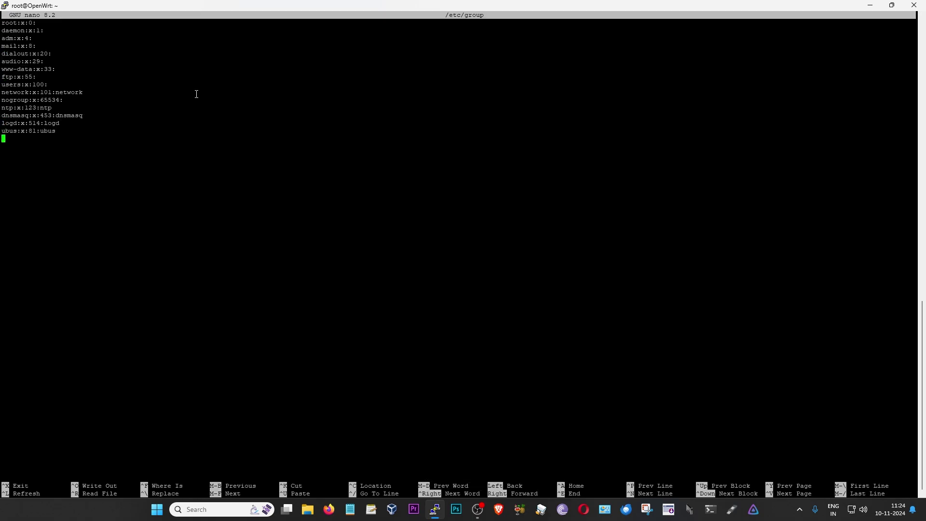
Paste the new user's group line with GID 1001, then save and exit
{"action": "right_click", "coordinate": [15, 152]}
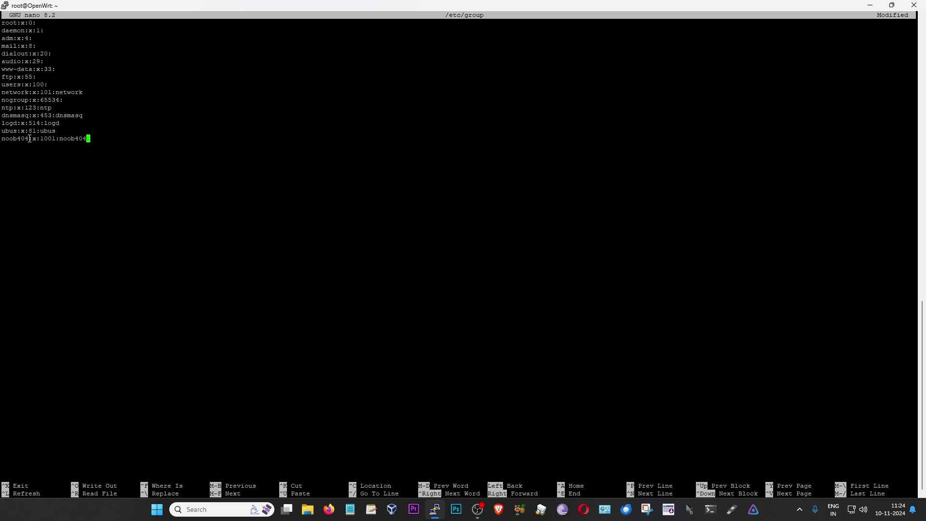
{"action": "left_click_drag", "start_coordinate": [29, 139], "coordinate": [4, 140]}
{"action": "left_click", "coordinate": [29, 138]}
{"action": "mouse_move", "coordinate": [56, 139]}
{"action": "left_mouse_down"}
{"action": "mouse_move", "coordinate": [39, 139]}
{"action": "mouse_move", "coordinate": [57, 138]}
{"action": "left_mouse_up"}
{"action": "key", "text": "ctrl+s"}
{"action": "key", "text": "ctrl+x"}
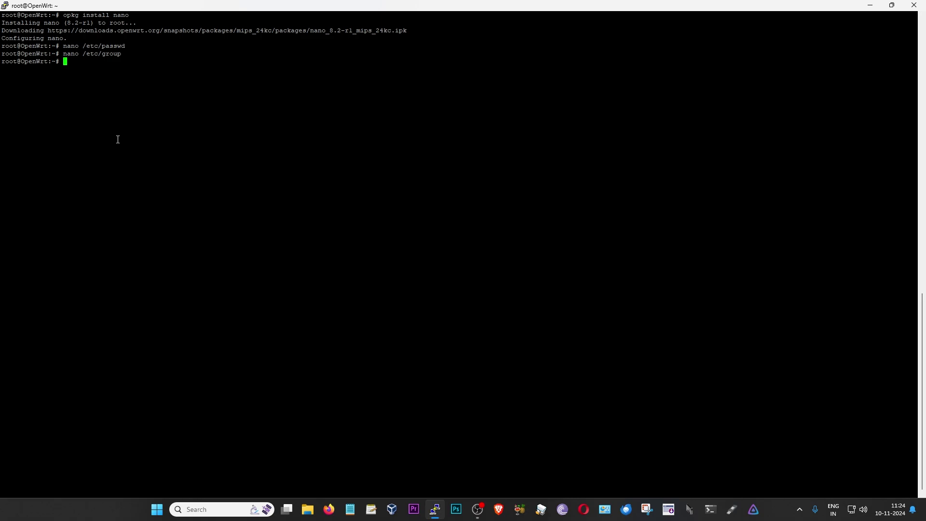
Add the new user to Samba with smbpasswd -a, set its password, then run poweroff
{"action": "type", "text": "smbpasswd -a noob404"}
{"action": "key", "text": "Return"}
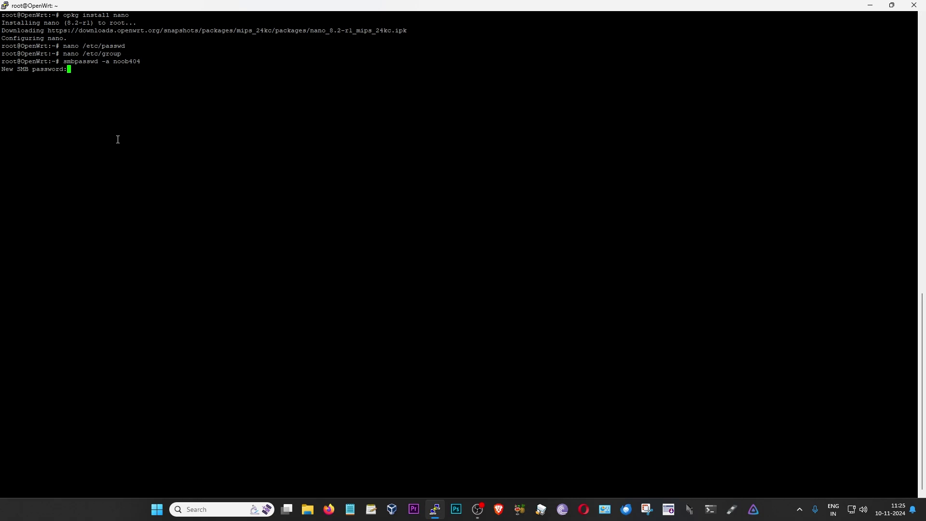
{"action": "key", "text": "Return"}
{"action": "key", "text": "Return"}
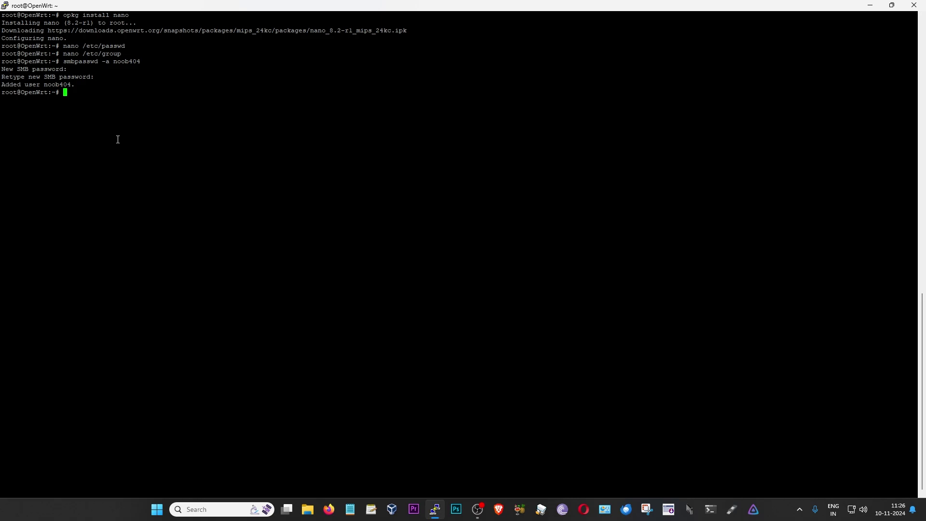
{"action": "type", "text": "poweroff"}
{"action": "key", "text": "Return"}
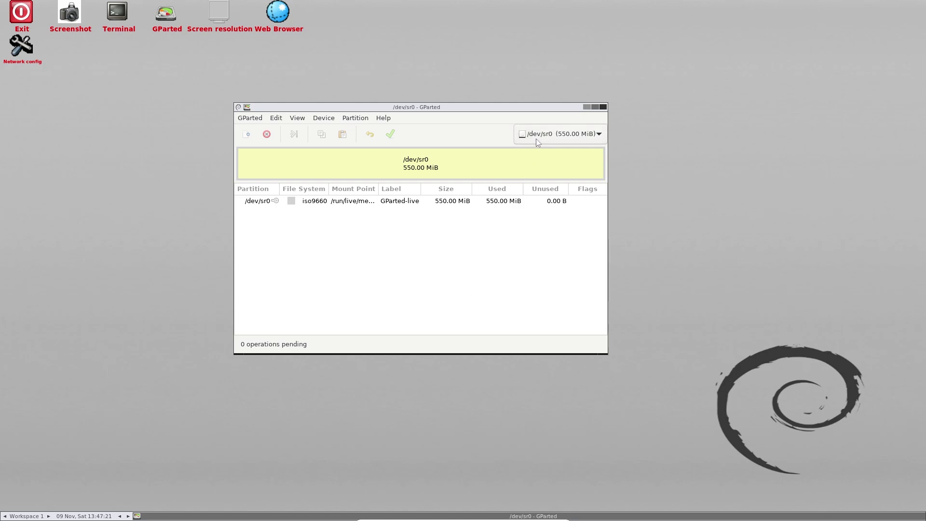
Refresh GParted's devices so /dev/sda appears, and select /dev/sda
{"action": "left_click", "coordinate": [561, 138]}
{"action": "left_click", "coordinate": [565, 136]}
{"action": "left_click", "coordinate": [568, 135]}
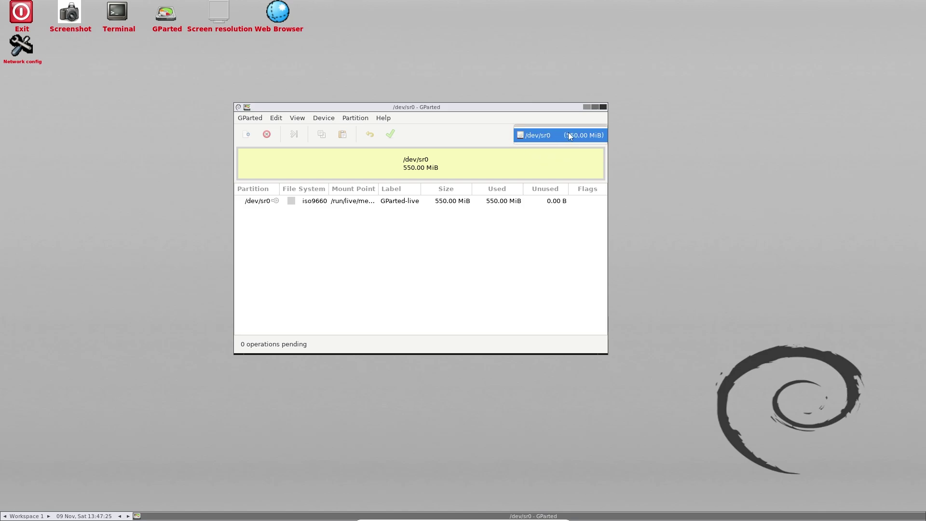
{"action": "left_click", "coordinate": [569, 135]}
{"action": "left_click", "coordinate": [247, 120]}
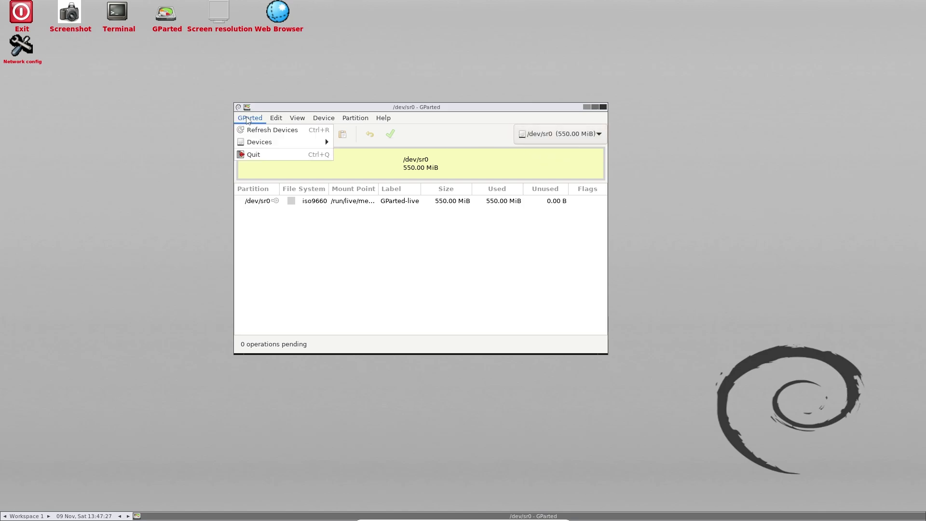
{"action": "left_click", "coordinate": [255, 129]}
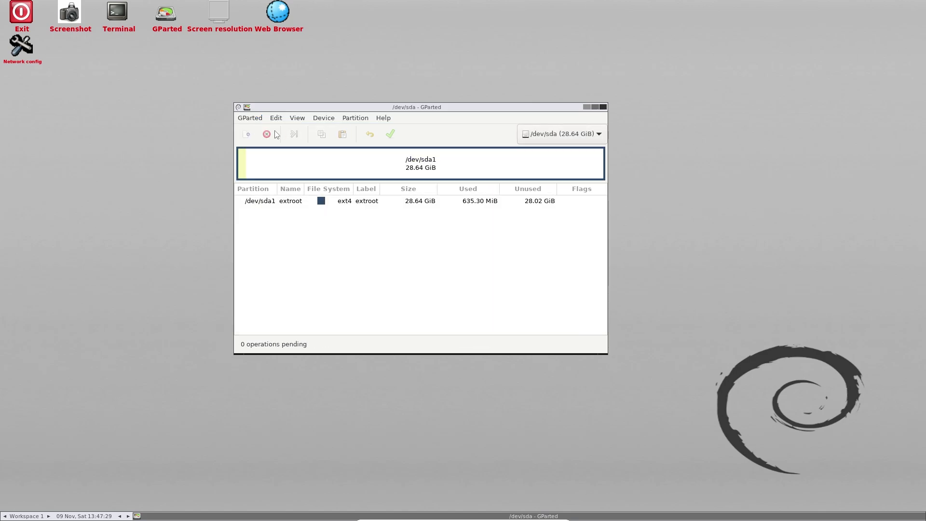
{"action": "left_click", "coordinate": [571, 139]}
{"action": "left_click", "coordinate": [562, 139]}
Resize /dev/sda1 from 28.64 GiB down to 9.79 GiB, leaving 18.85 GiB unallocated
{"action": "right_click", "coordinate": [365, 206]}
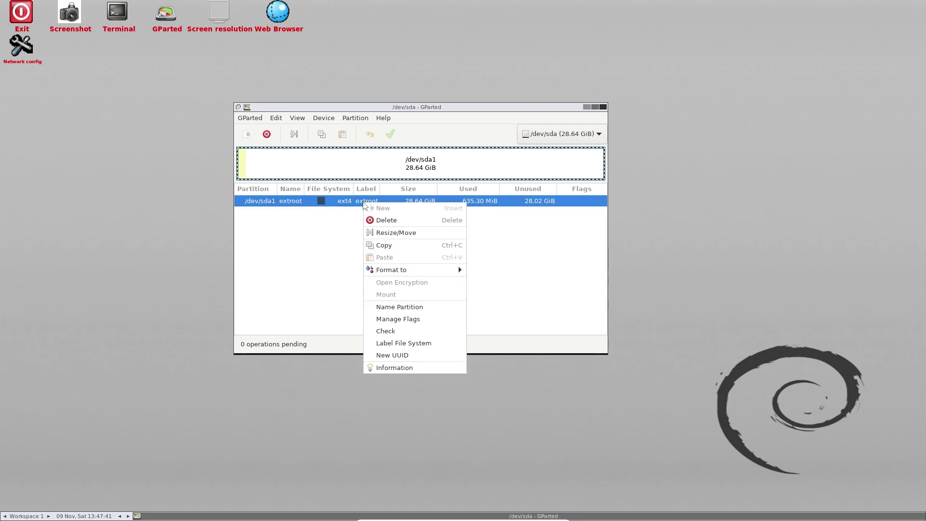
{"action": "left_click", "coordinate": [387, 234]}
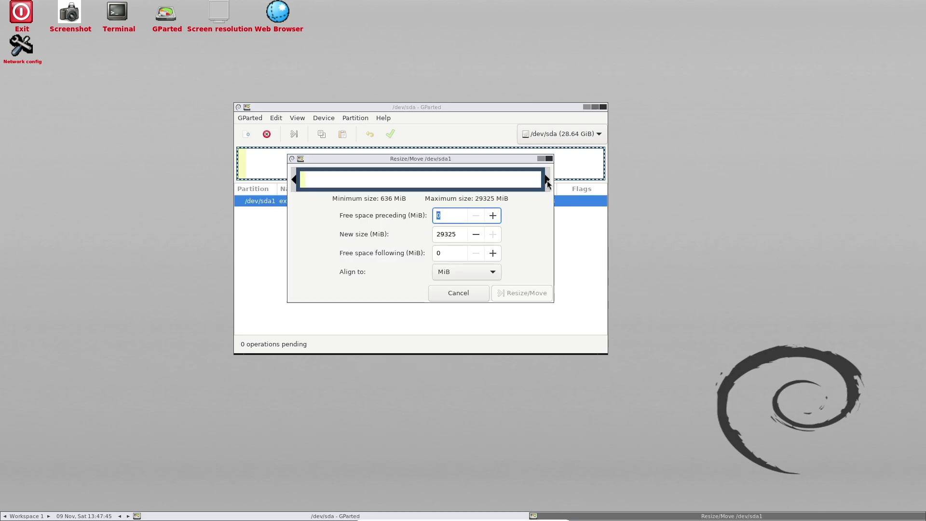
{"action": "left_click_drag", "start_coordinate": [548, 183], "coordinate": [389, 183]}
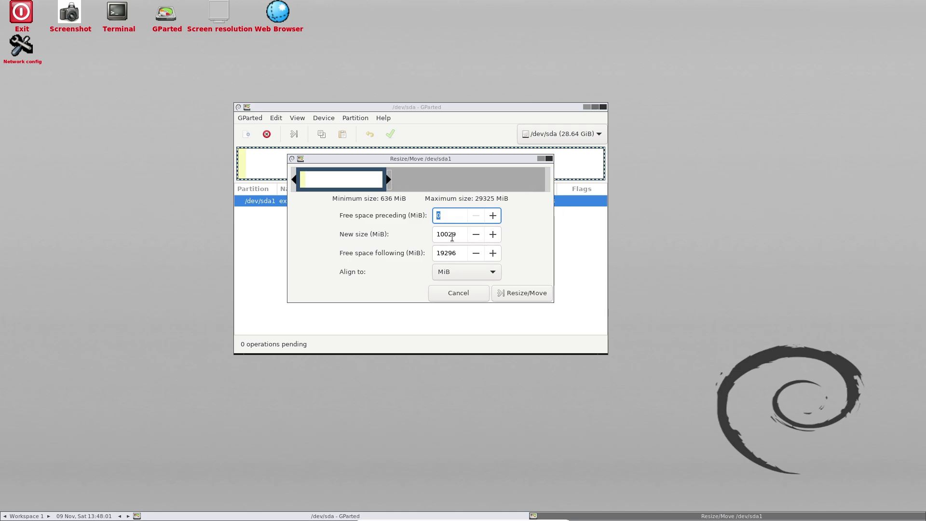
{"action": "left_click", "coordinate": [510, 289]}
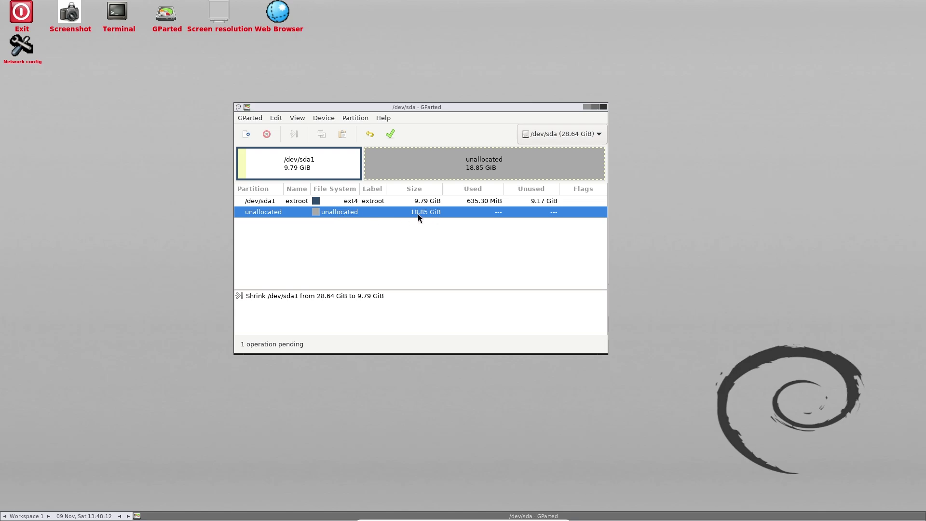
Queue a new ext4 partition in the unallocated space on /dev/sda
{"action": "right_click", "coordinate": [347, 213]}
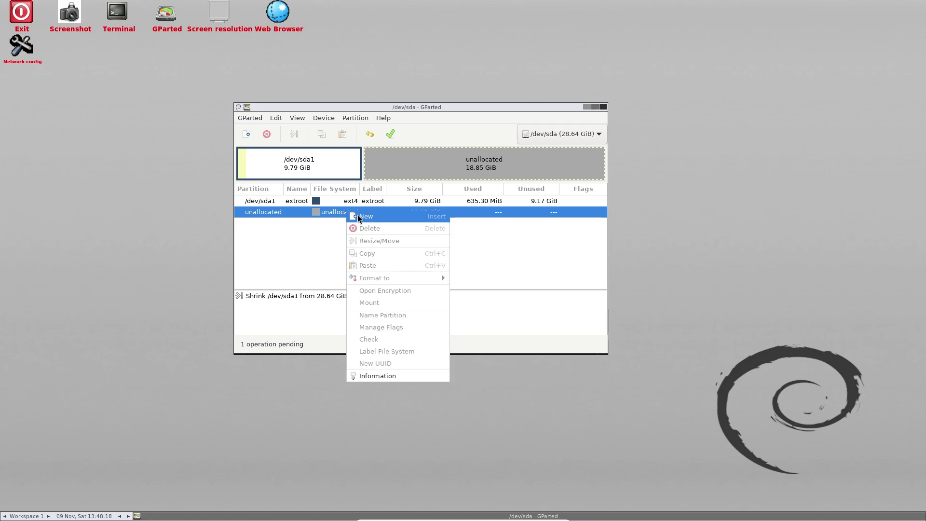
{"action": "left_click", "coordinate": [365, 216]}
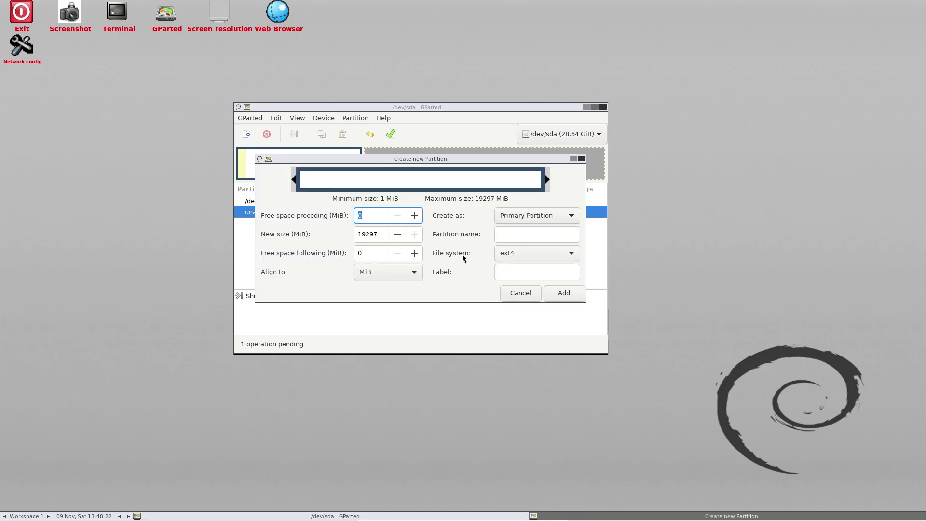
{"action": "left_click", "coordinate": [556, 293]}
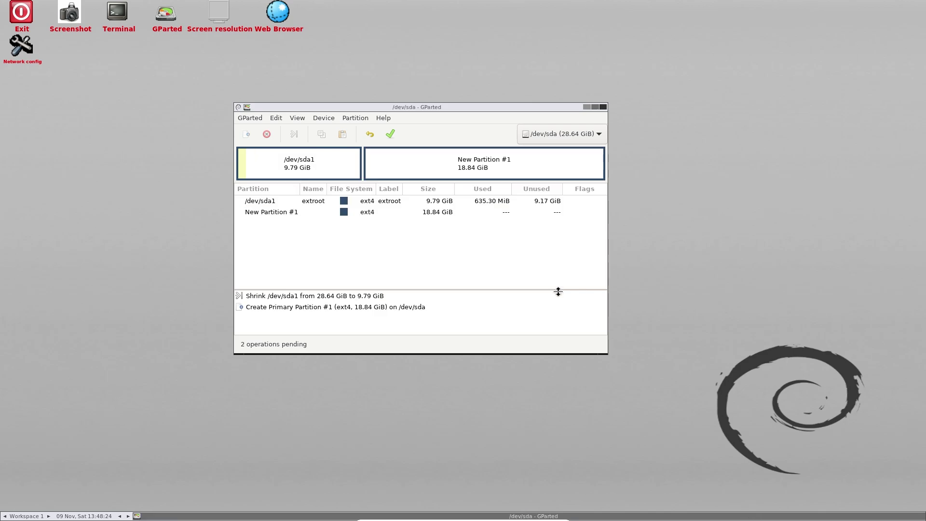
Apply all pending partition operations and close the report
{"action": "left_click", "coordinate": [391, 135]}
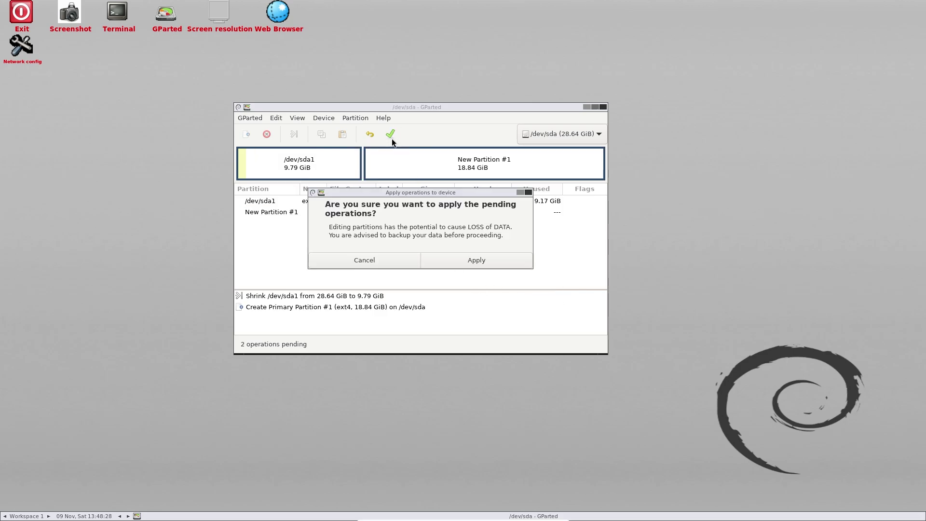
{"action": "left_click", "coordinate": [465, 254]}
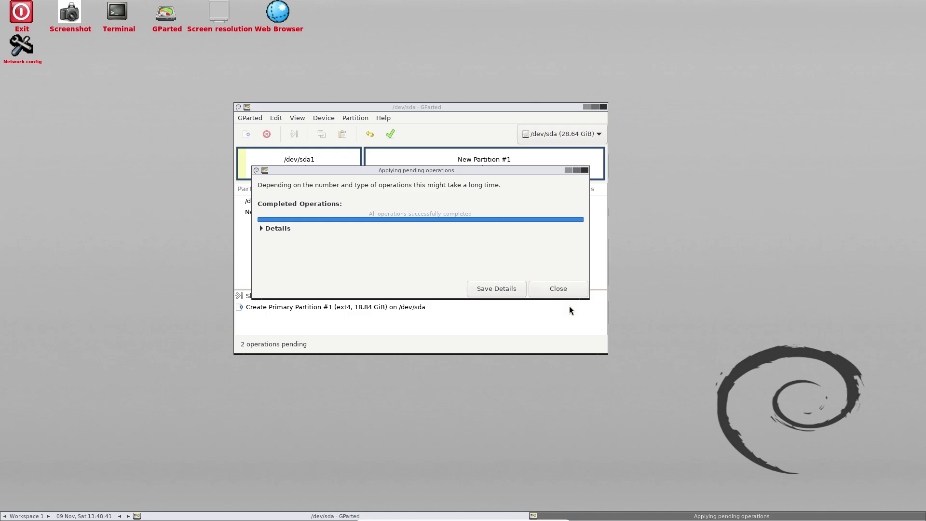
{"action": "left_click", "coordinate": [557, 289]}
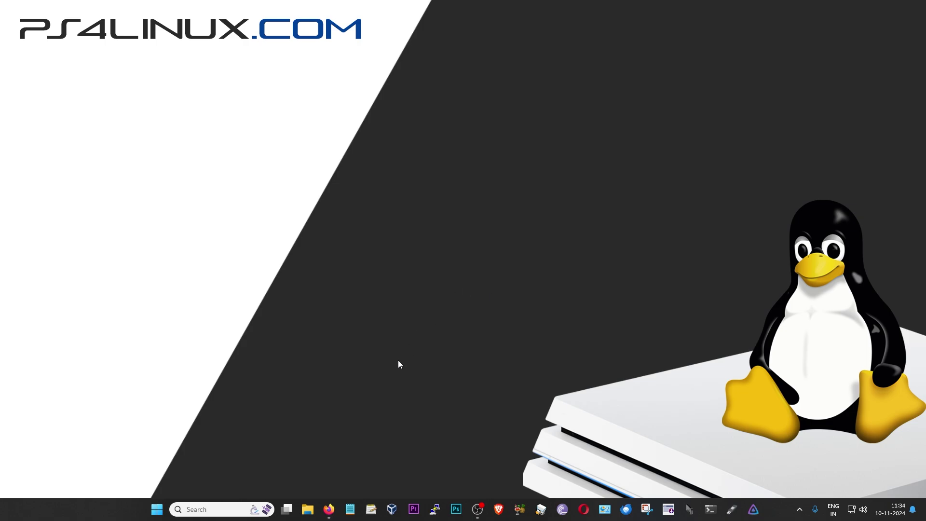
In LuCI, go through System > Software to the System > Mount Points page
{"action": "left_click", "coordinate": [322, 517]}
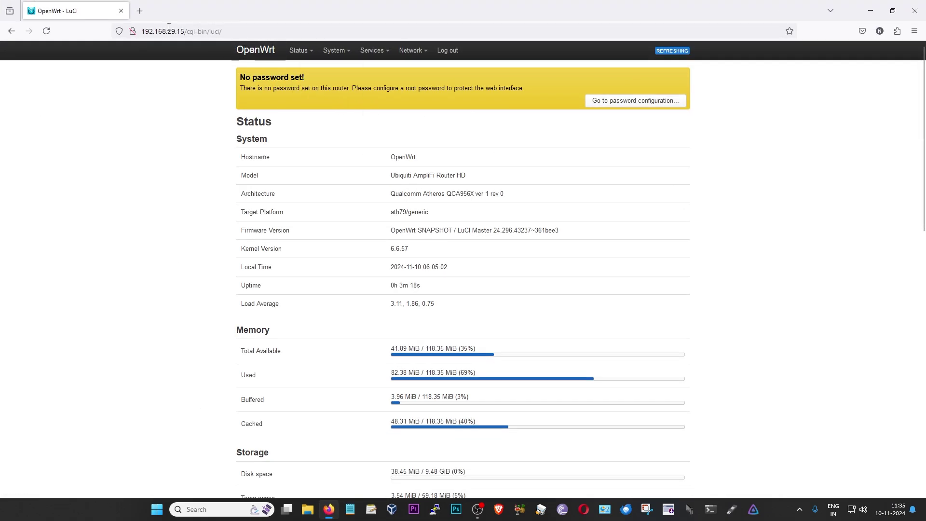
{"action": "mouse_move", "coordinate": [336, 50]}
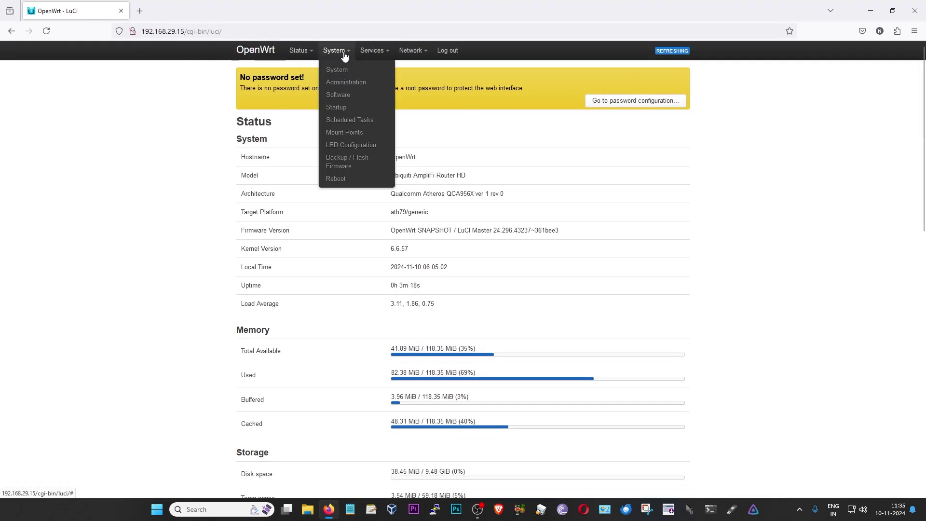
{"action": "left_click", "coordinate": [345, 98]}
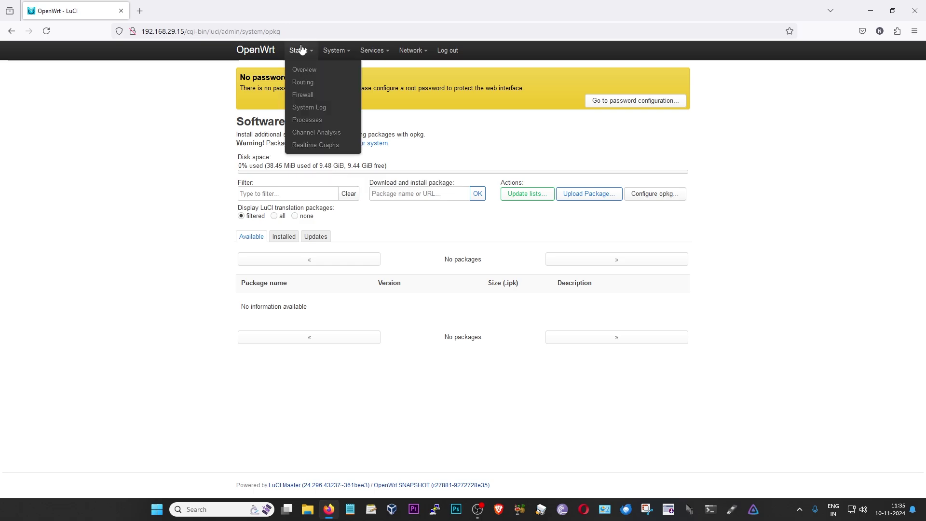
{"action": "mouse_move", "coordinate": [332, 54]}
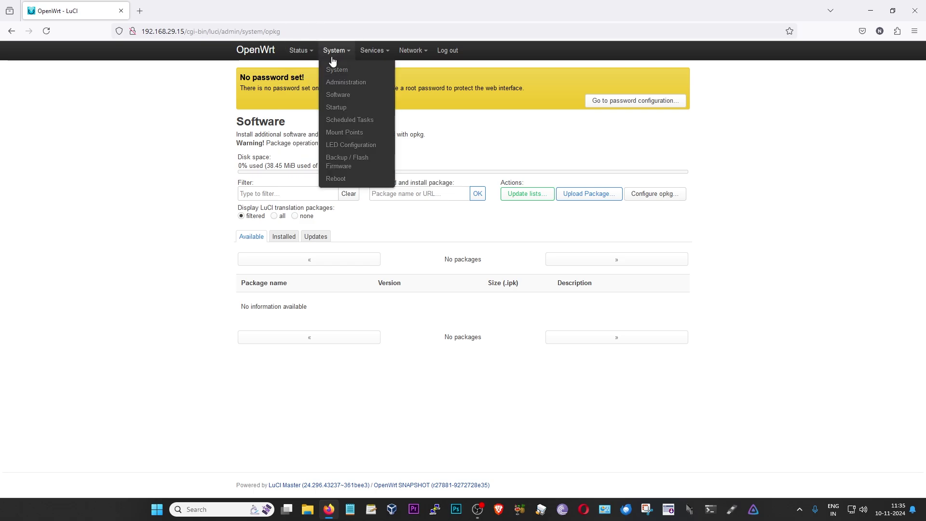
{"action": "left_click", "coordinate": [352, 134]}
Add a mount entry matching the sda2 partition by UUID, mounted at /mnt/sda2, and save it
{"action": "scroll", "coordinate": [535, 267], "scroll_direction": "down", "scroll_amount": 6}
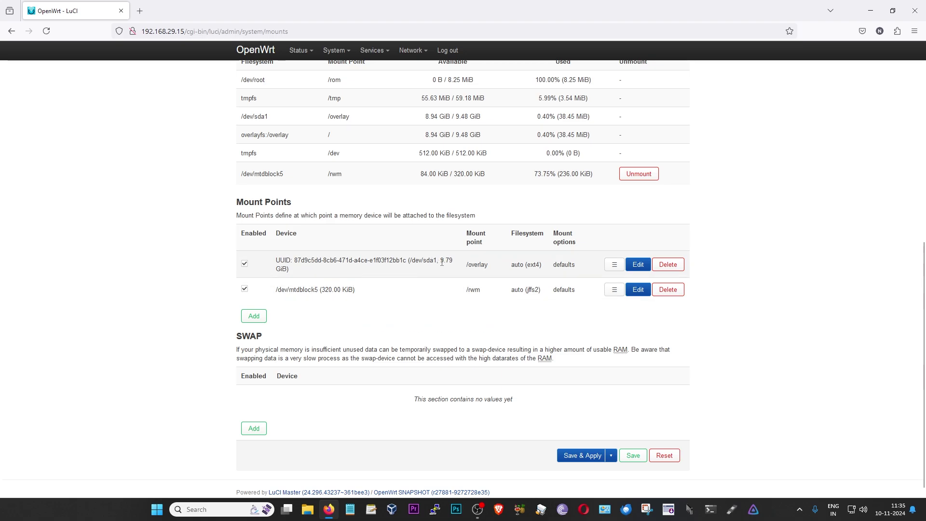
{"action": "scroll", "coordinate": [464, 262], "scroll_direction": "up", "scroll_amount": 2}
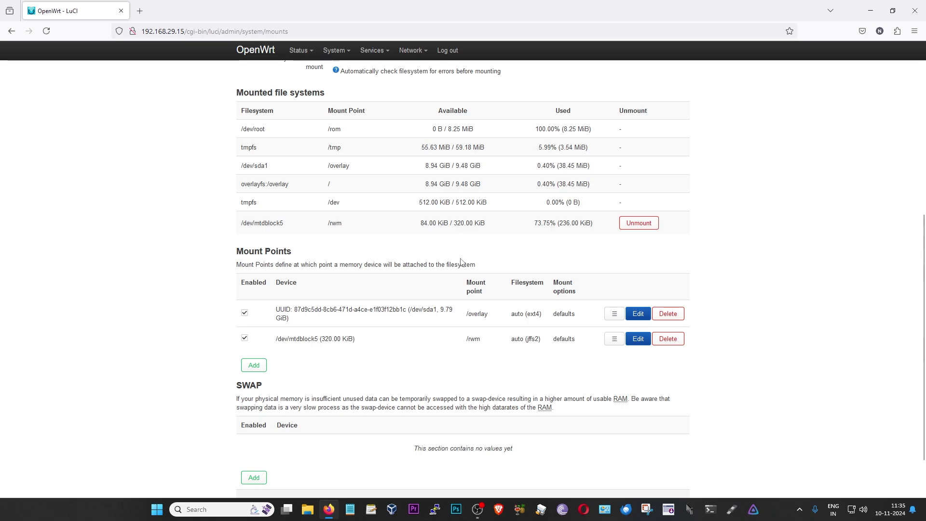
{"action": "left_click", "coordinate": [258, 367]}
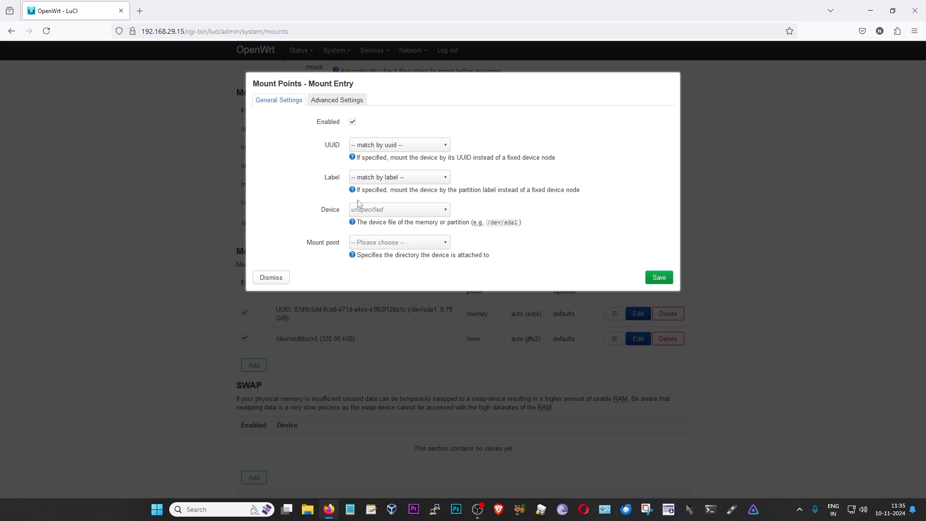
{"action": "left_click", "coordinate": [400, 150]}
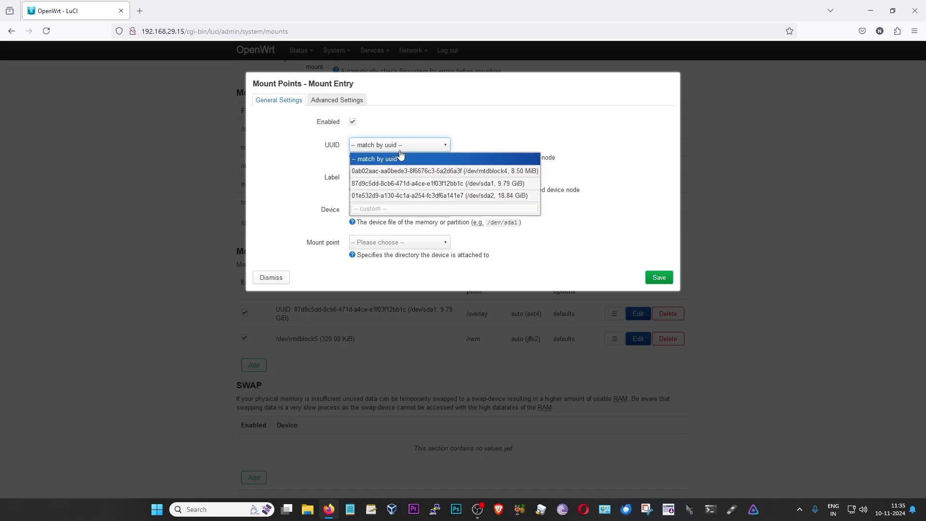
{"action": "left_click", "coordinate": [495, 196]}
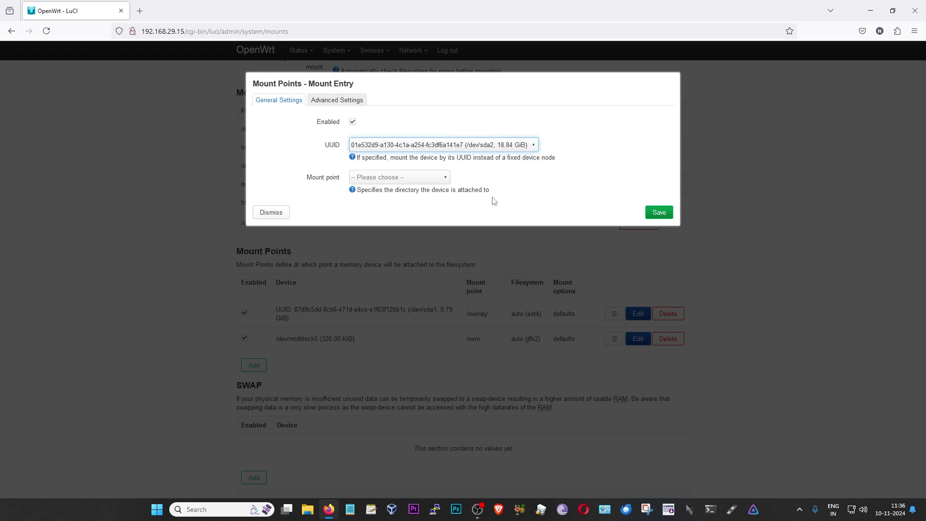
{"action": "left_click", "coordinate": [372, 178]}
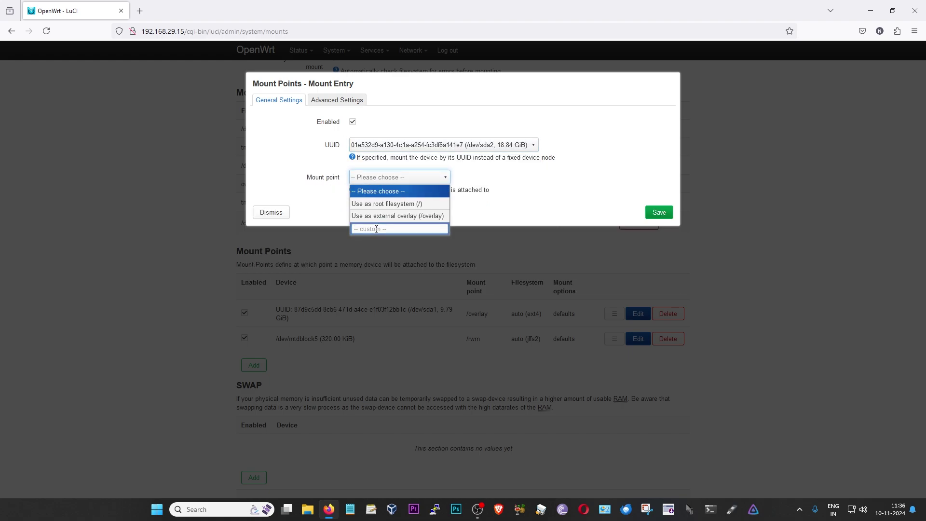
{"action": "type", "text": "/mnt/sda2"}
{"action": "key", "text": "Return"}
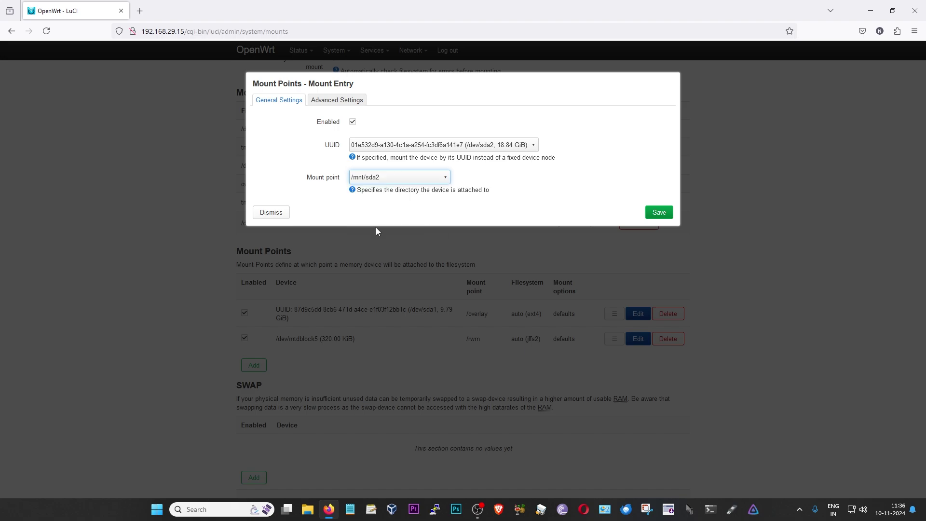
{"action": "left_click", "coordinate": [668, 215]}
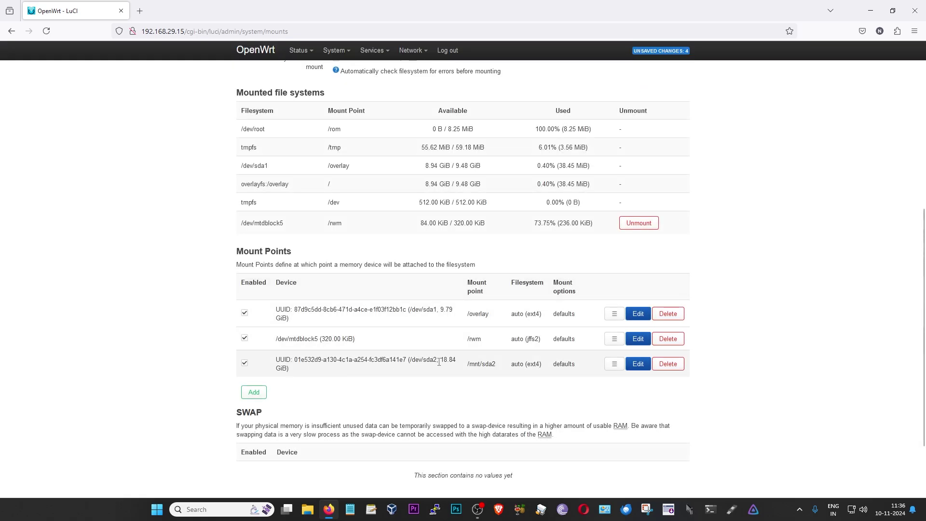
{"action": "scroll", "coordinate": [554, 352], "scroll_direction": "up", "scroll_amount": 5}
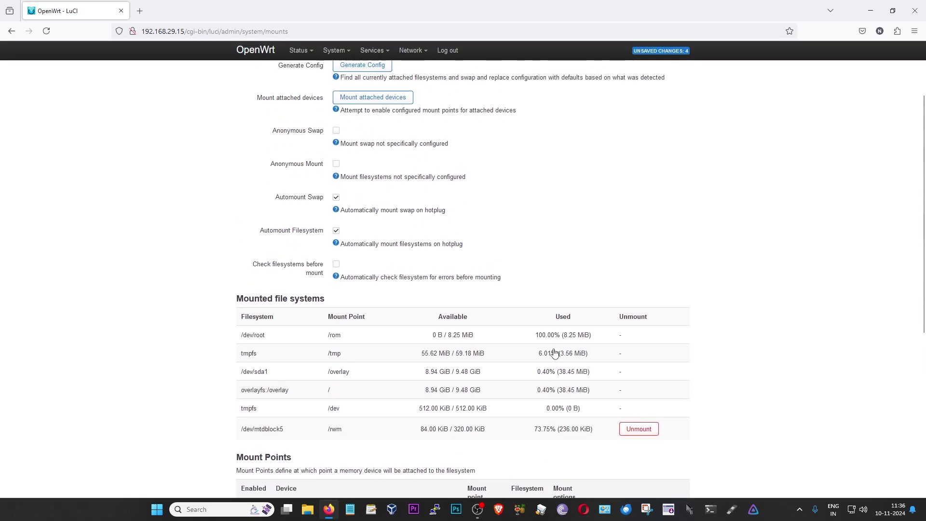
{"action": "scroll", "coordinate": [554, 352], "scroll_direction": "up", "scroll_amount": 2}
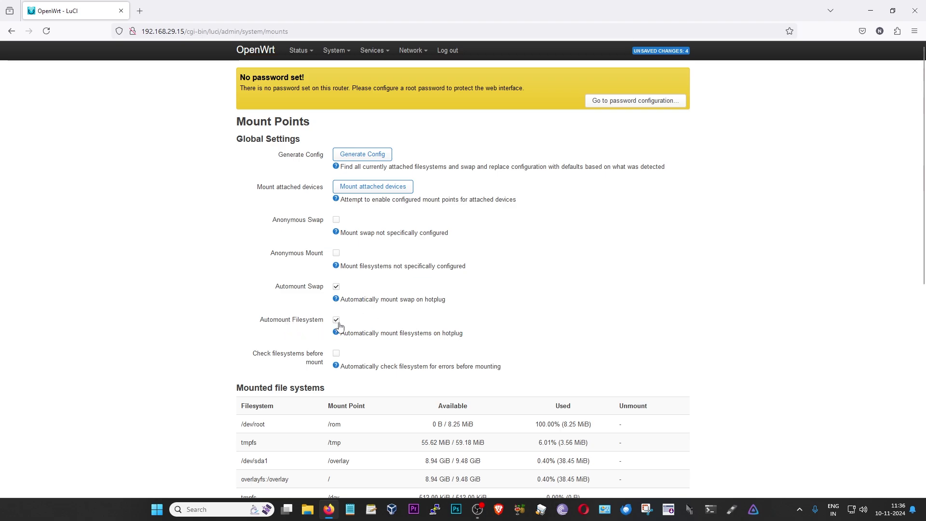
Save & Apply the mount changes so /dev/sda2 mounts at /mnt/sda2 (17.42 GiB free)
{"action": "scroll", "coordinate": [666, 303], "scroll_direction": "down", "scroll_amount": 7}
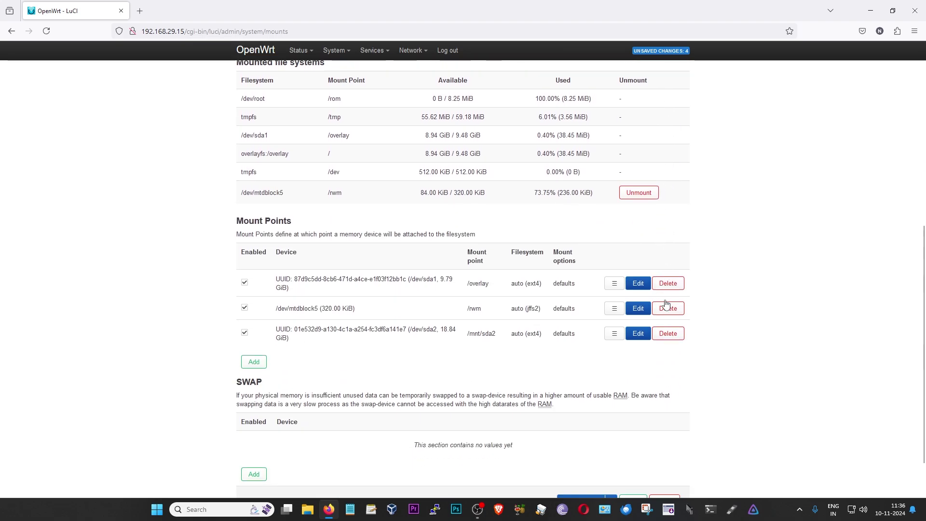
{"action": "scroll", "coordinate": [665, 304], "scroll_direction": "down", "scroll_amount": 1}
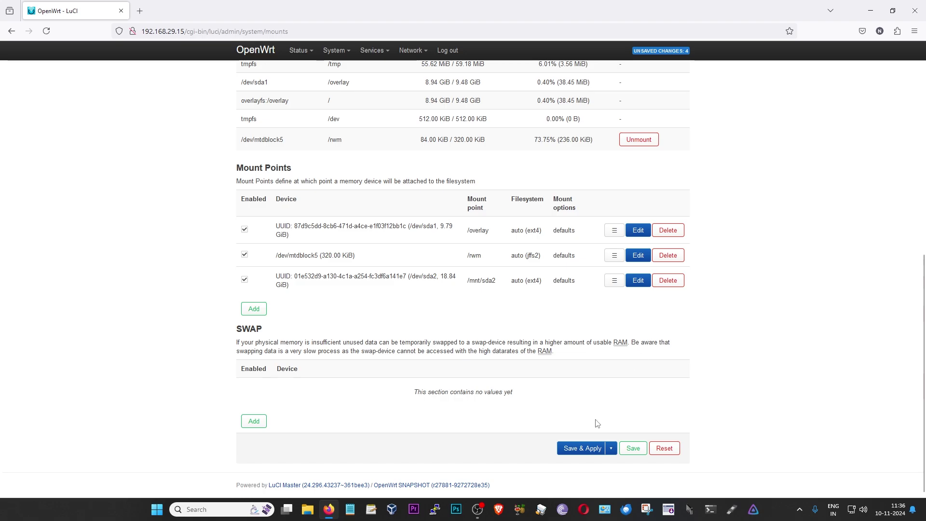
{"action": "left_click", "coordinate": [580, 451]}
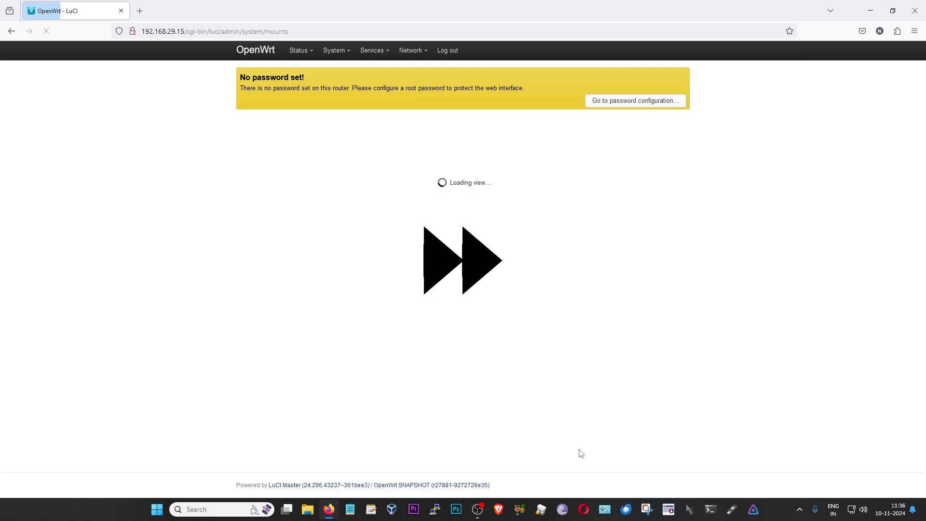
{"action": "scroll", "coordinate": [666, 254], "scroll_direction": "down", "scroll_amount": 5}
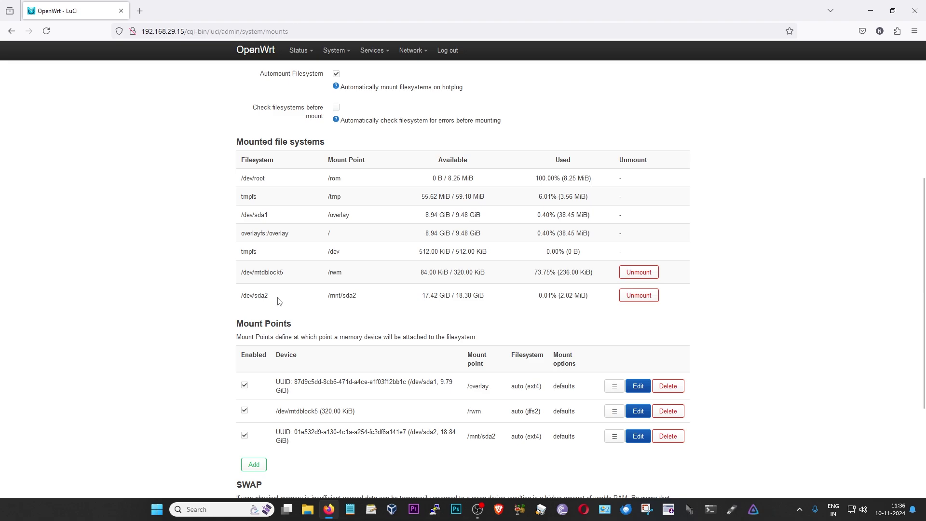
{"action": "scroll", "coordinate": [550, 320], "scroll_direction": "up", "scroll_amount": 5}
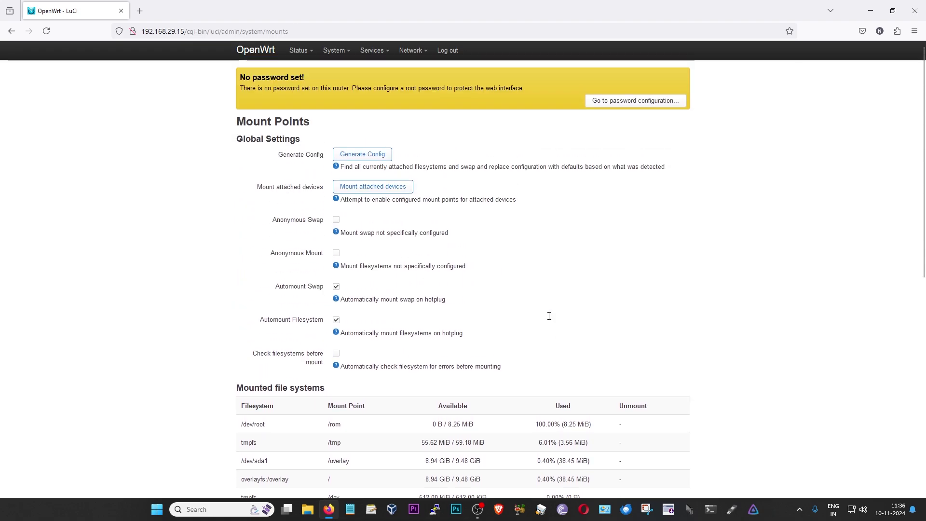
{"action": "mouse_move", "coordinate": [373, 60]}
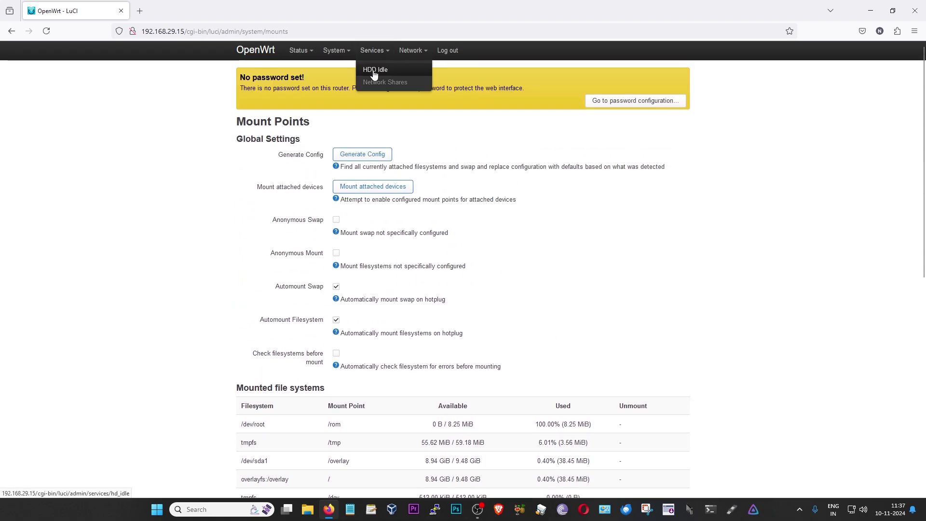
Open Services > Network Shares and set Samba's listening interface to lan
{"action": "left_click", "coordinate": [383, 82]}
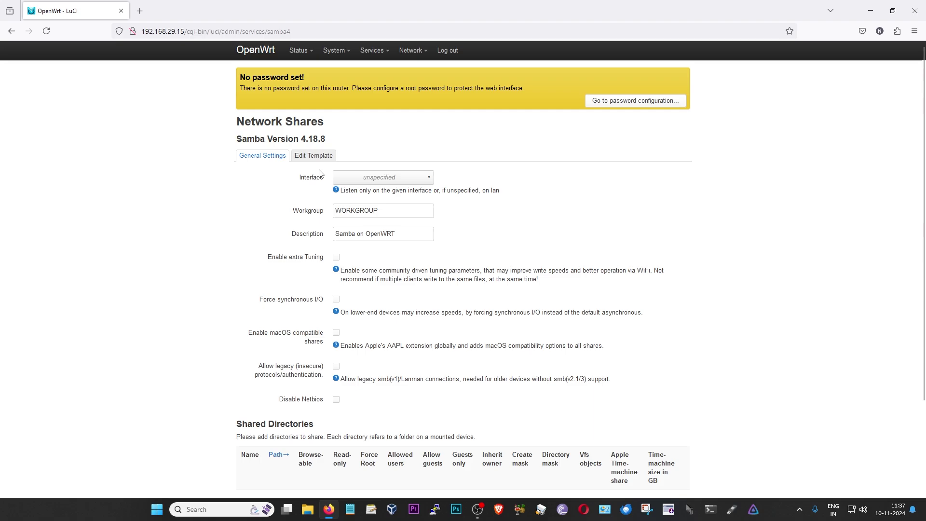
{"action": "left_click", "coordinate": [365, 179]}
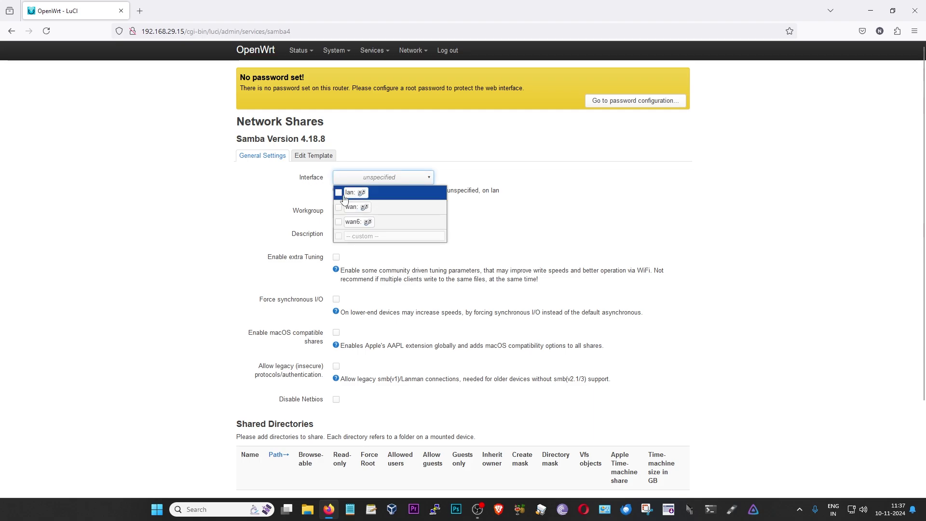
{"action": "left_click", "coordinate": [339, 193]}
{"action": "left_click", "coordinate": [572, 204]}
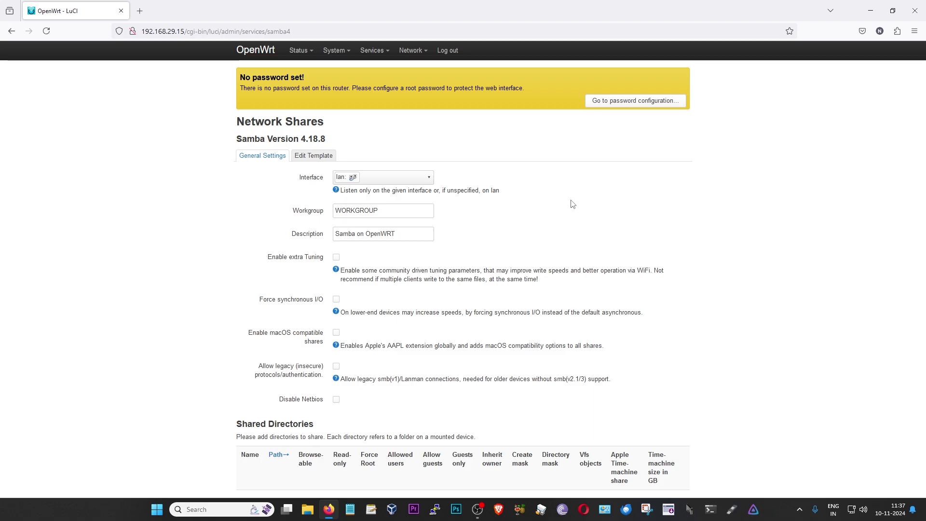
{"action": "scroll", "coordinate": [572, 204], "scroll_direction": "down", "scroll_amount": 3}
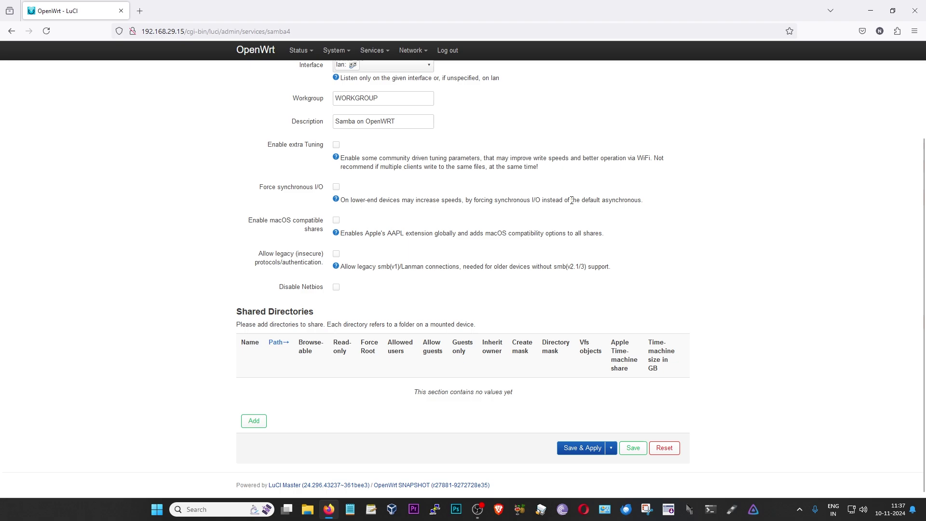
Add share 'usbdrive' at path /mnt/sda2 for the allowed user, with guest access disabled
{"action": "left_click", "coordinate": [251, 423]}
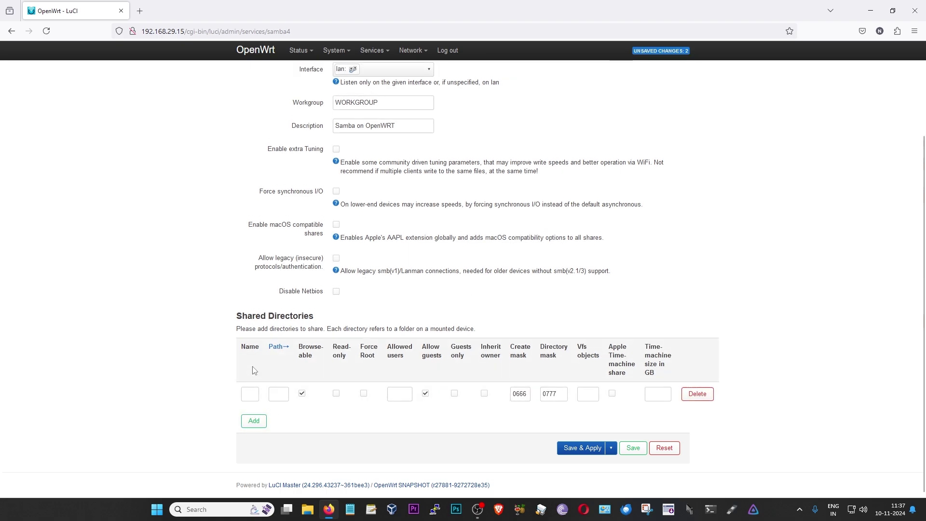
{"action": "left_click", "coordinate": [248, 396]}
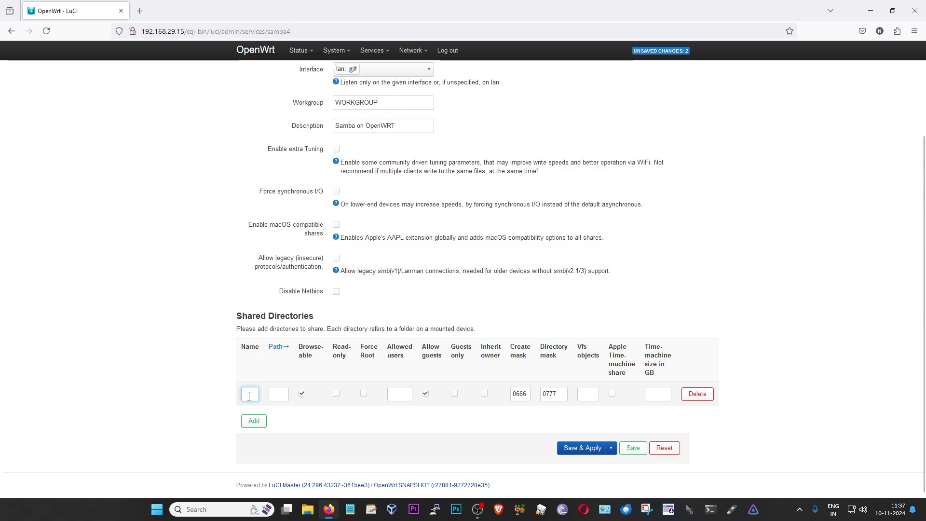
{"action": "type", "text": "usbdrive"}
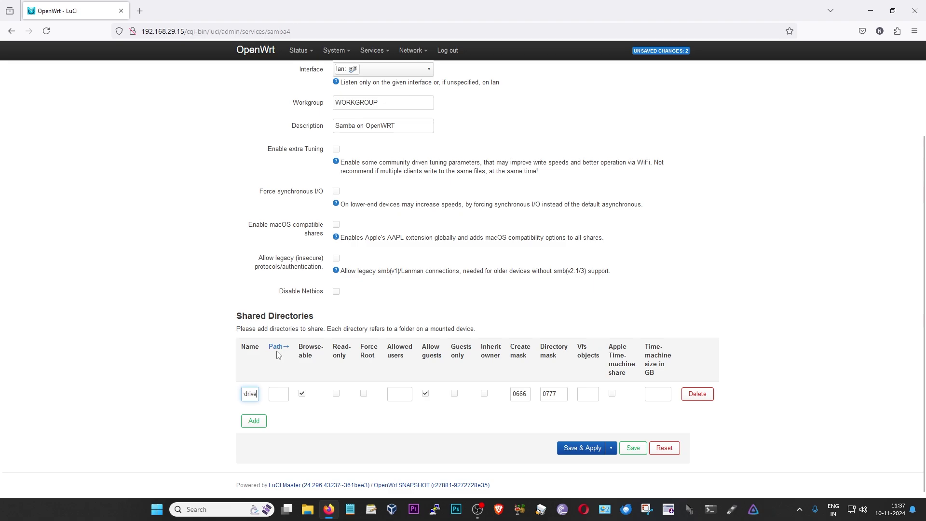
{"action": "key", "text": "Tab"}
{"action": "type", "text": "/"}
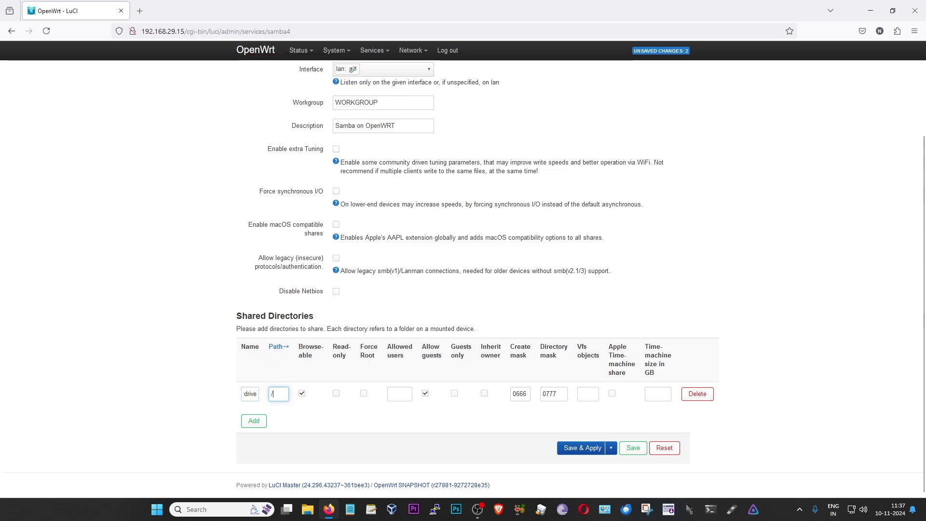
{"action": "type", "text": "mnt/sda2"}
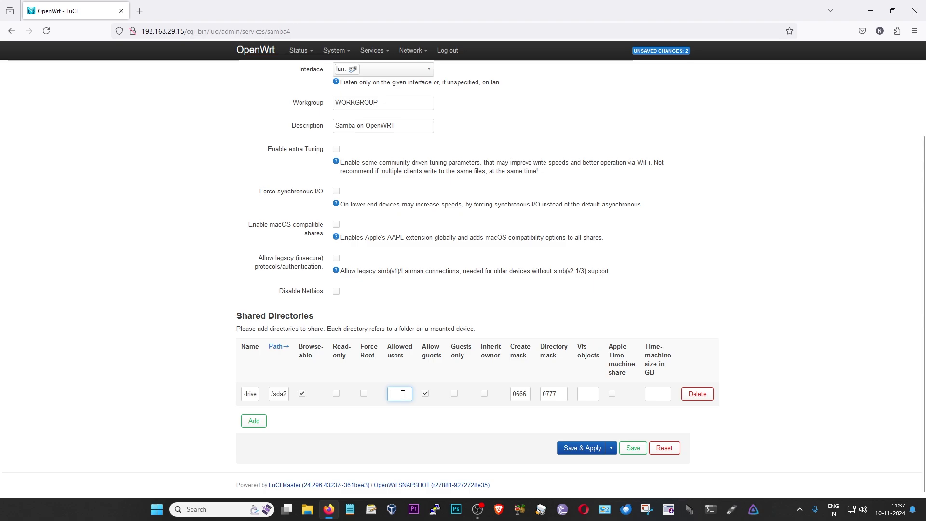
{"action": "type", "text": "oob404"}
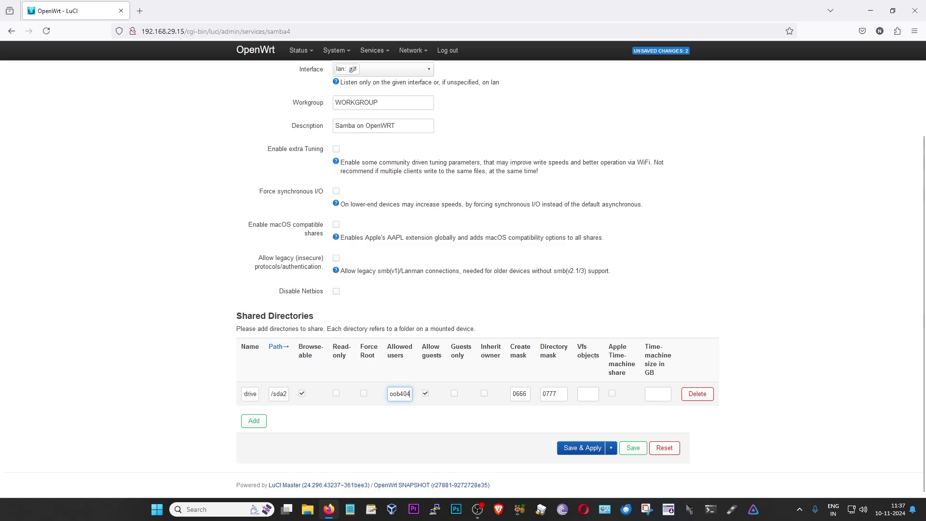
{"action": "left_click", "coordinate": [425, 394]}
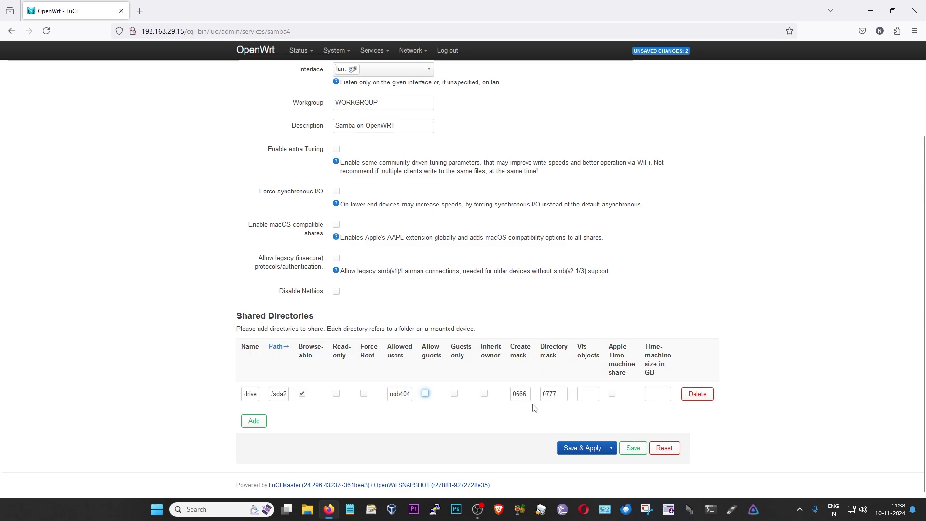
Save & Apply the Samba share settings and return to the PuTTY session
{"action": "left_click", "coordinate": [586, 450]}
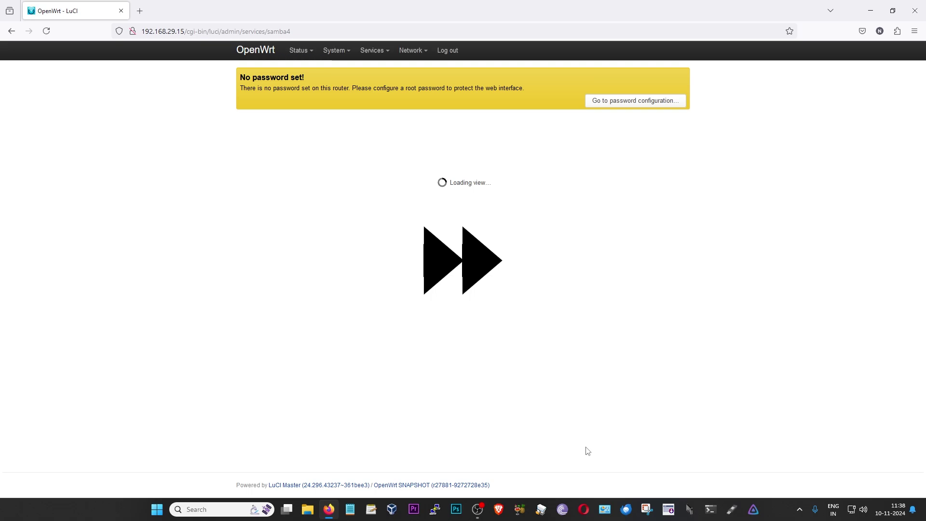
{"action": "scroll", "coordinate": [587, 451], "scroll_direction": "down", "scroll_amount": 3}
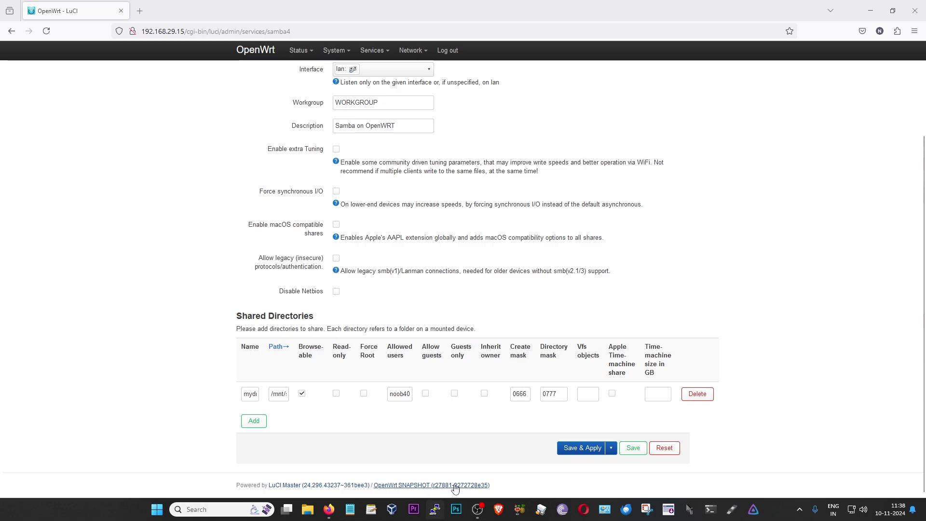
{"action": "key", "text": "alt+Tab"}
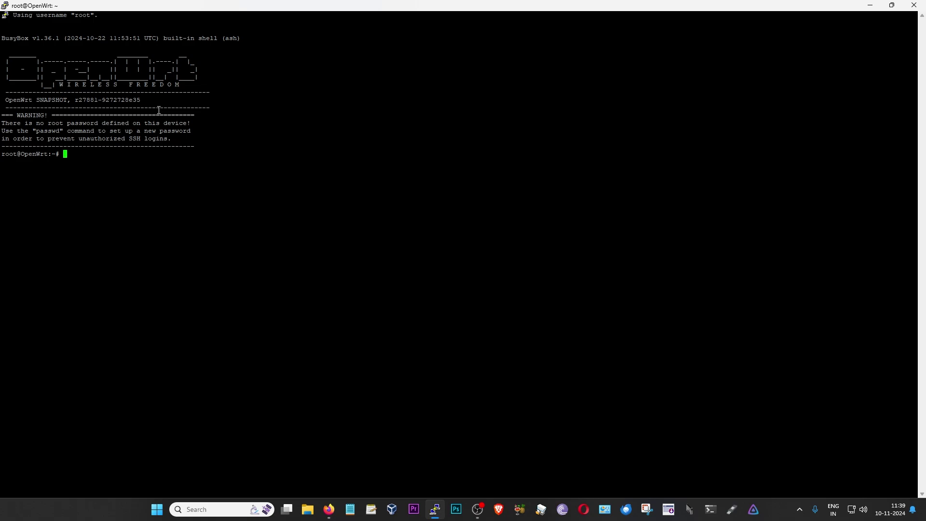
Change into /mnt/sda2 on the router and list its contents
{"action": "type", "text": "cd /mnt/sda2"}
{"action": "key", "text": "Return"}
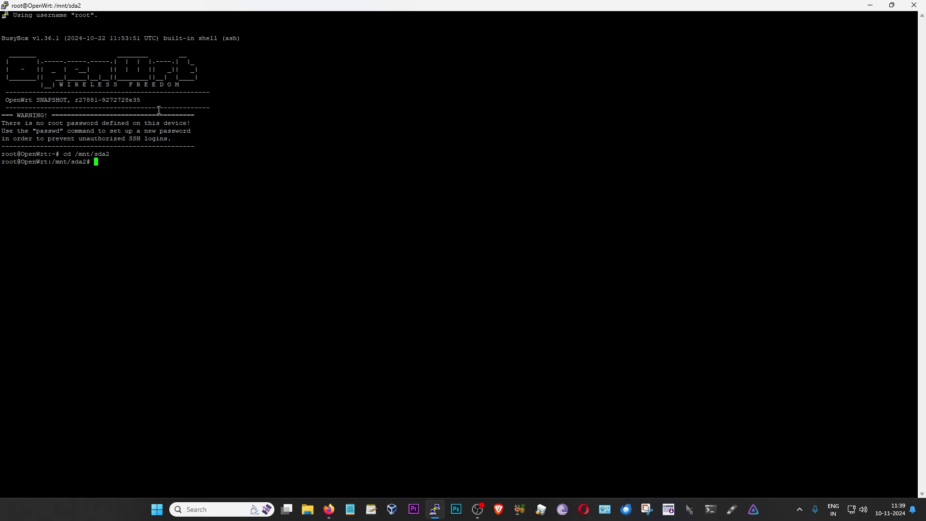
{"action": "type", "text": "ls"}
{"action": "key", "text": "Return"}
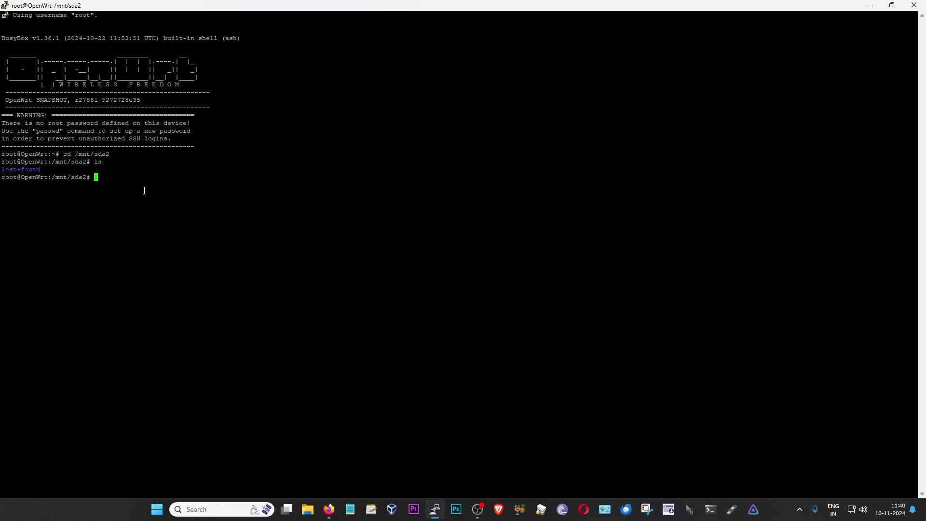
Download the pexels video 12559013_1920_1080_24fps.mp4 with the pasted wget command, then bring up File Explorer
{"action": "right_click", "coordinate": [144, 191]}
{"action": "key", "text": "Return"}
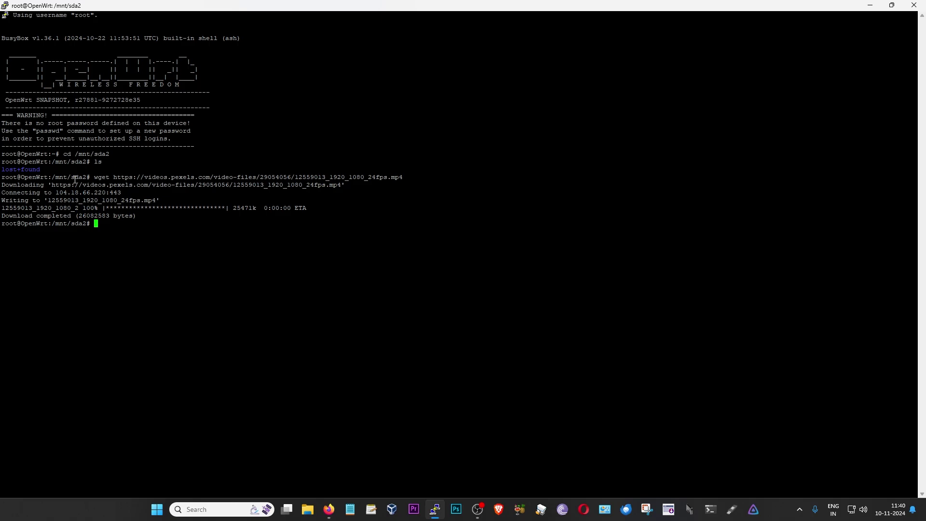
{"action": "key", "text": "super+e"}
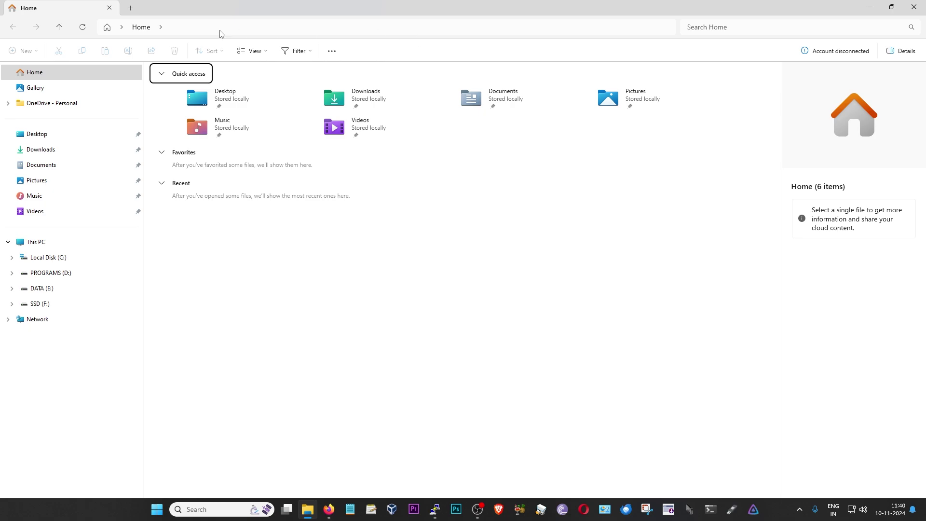
{"action": "left_click", "coordinate": [247, 28]}
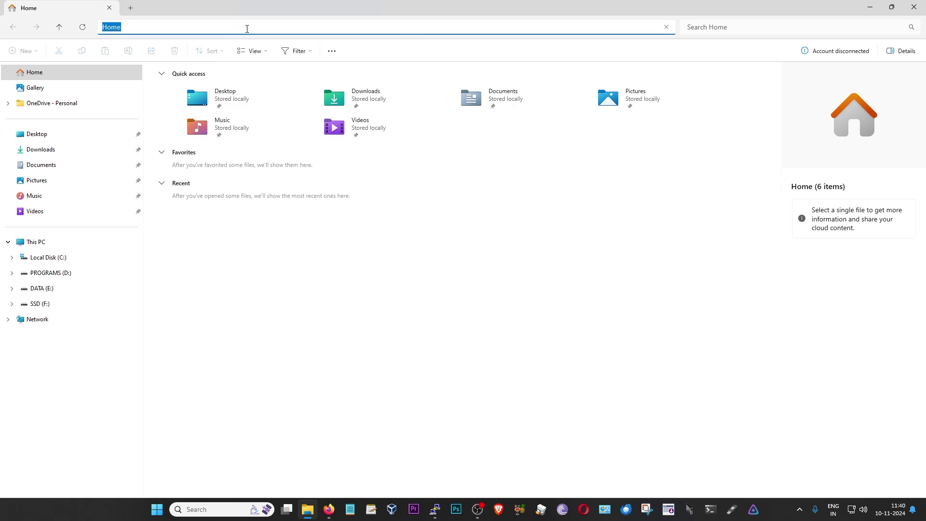
{"action": "left_click", "coordinate": [328, 509]}
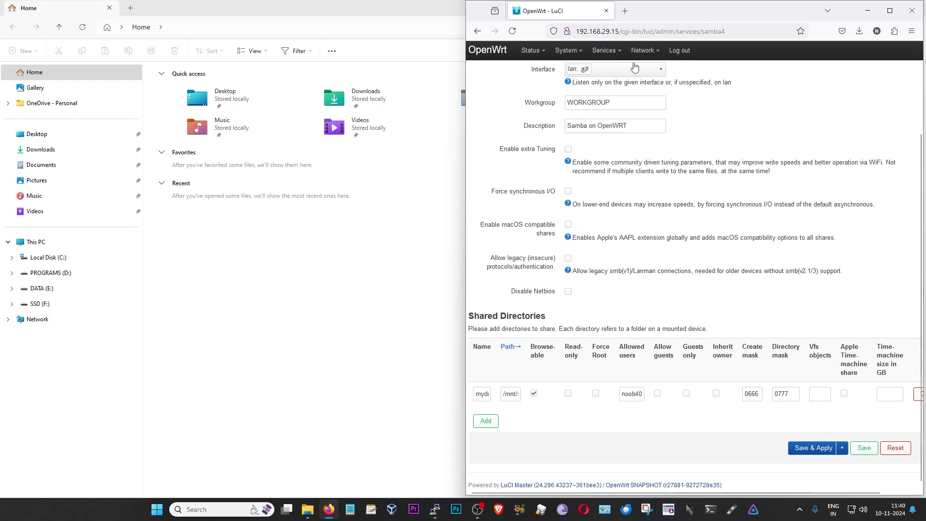
{"action": "double_click", "coordinate": [618, 31]}
{"action": "key", "text": "ctrl+c"}
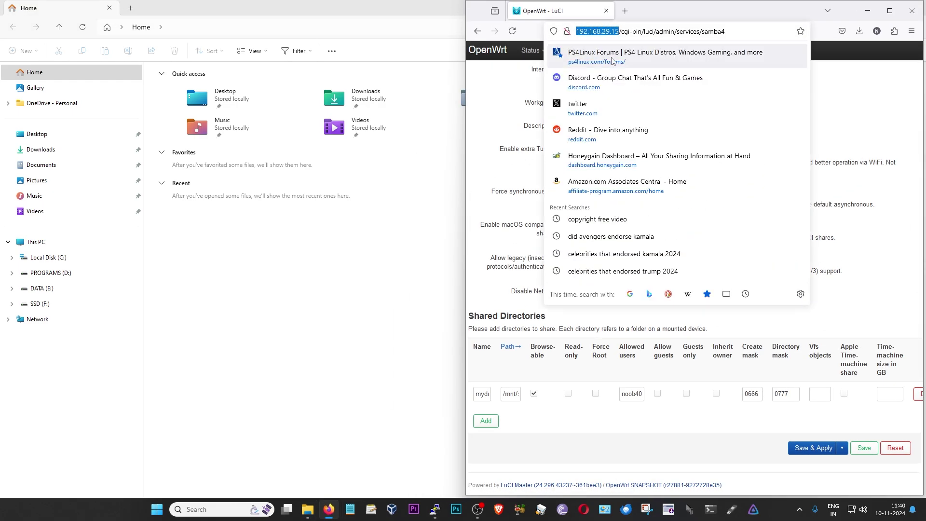
{"action": "left_click", "coordinate": [313, 30]}
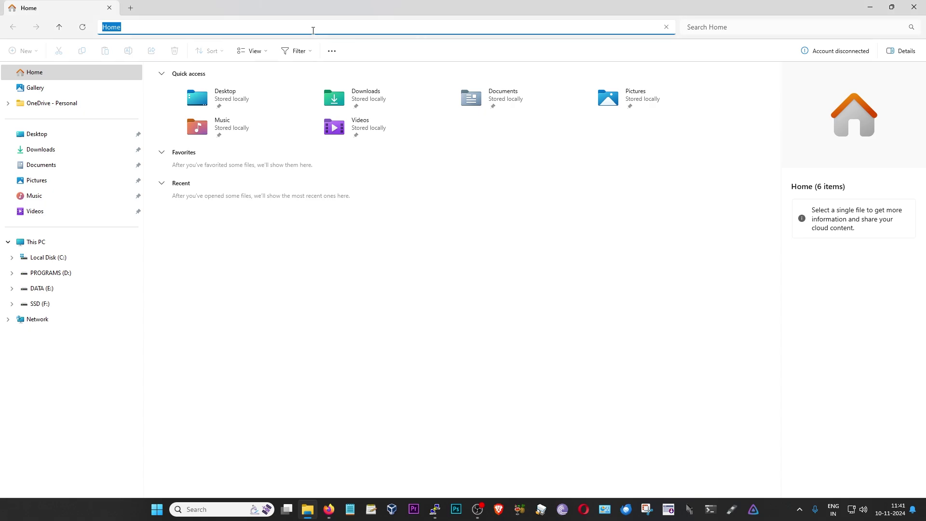
{"action": "type", "text": "\\"}
{"action": "key", "text": "ctrl+v"}
{"action": "key", "text": "Left"}
{"action": "key", "text": "Left"}
{"action": "key", "text": "Left"}
{"action": "key", "text": "Left"}
{"action": "key", "text": "Left"}
{"action": "key", "text": "Left"}
{"action": "key", "text": "BackSpace"}
{"action": "key", "text": "BackSpace"}
{"action": "key", "text": "BackSpace"}
{"action": "key", "text": "BackSpace"}
{"action": "key", "text": "BackSpace"}
{"action": "key", "text": "BackSpace"}
{"action": "key", "text": "BackSpace"}
{"action": "key", "text": "Return"}
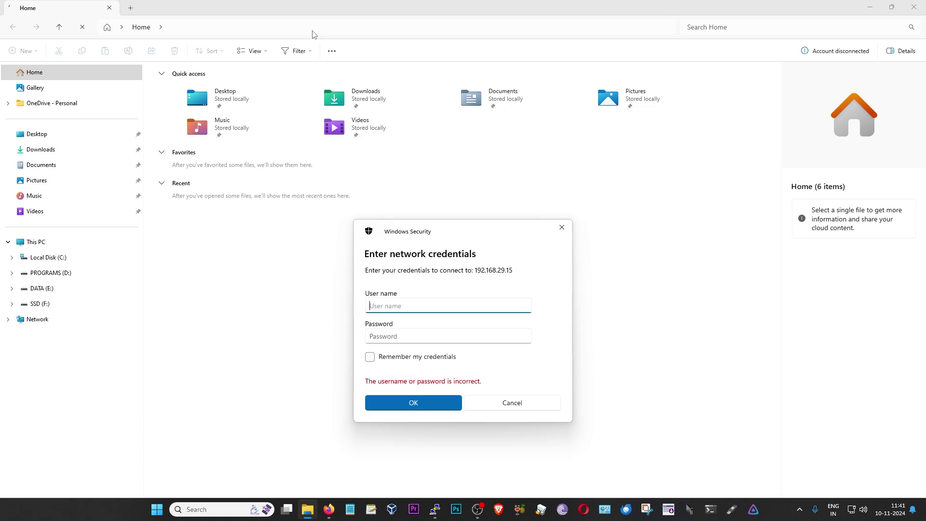
Sign in to 192.168.29.15 with the Samba share user's name and password
{"action": "type", "text": "noob404"}
{"action": "key", "text": "Tab"}
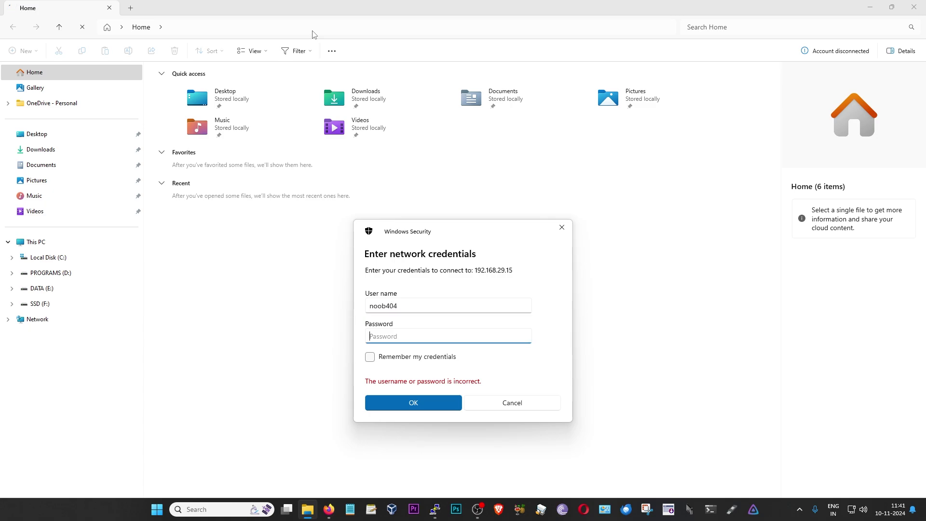
{"action": "type", "text": "**************"}
{"action": "left_click", "coordinate": [415, 403]}
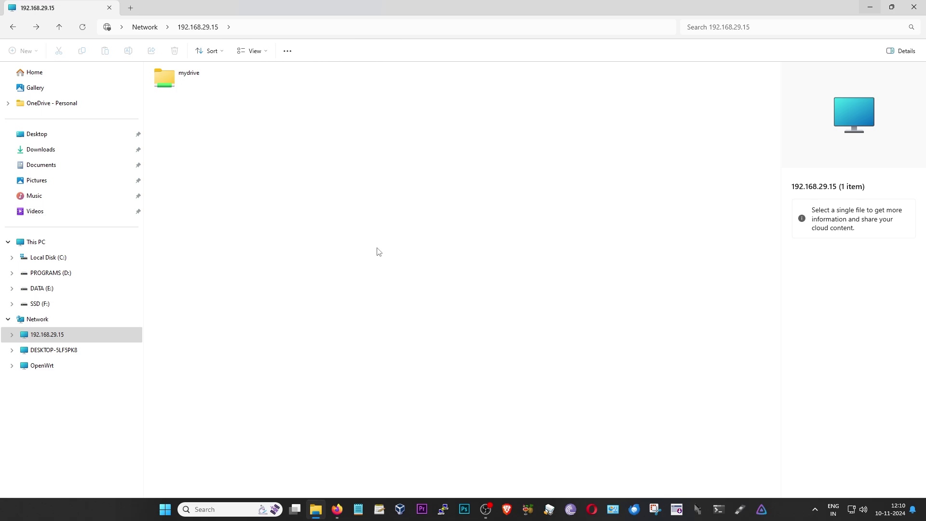
Open mydrive and play 12559013_1920_1080_24fps.mp4 in VLC, toggling fullscreen, then close VLC
{"action": "double_click", "coordinate": [185, 77]}
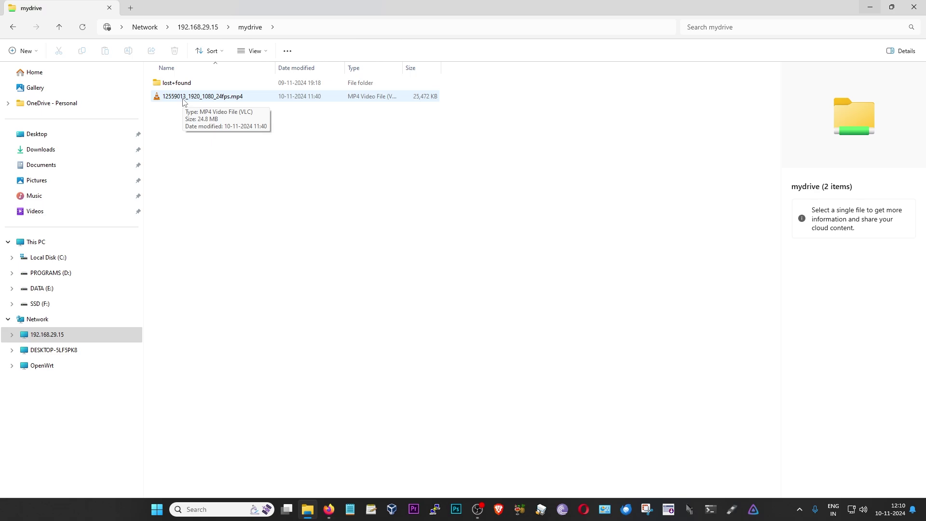
{"action": "double_click", "coordinate": [183, 99]}
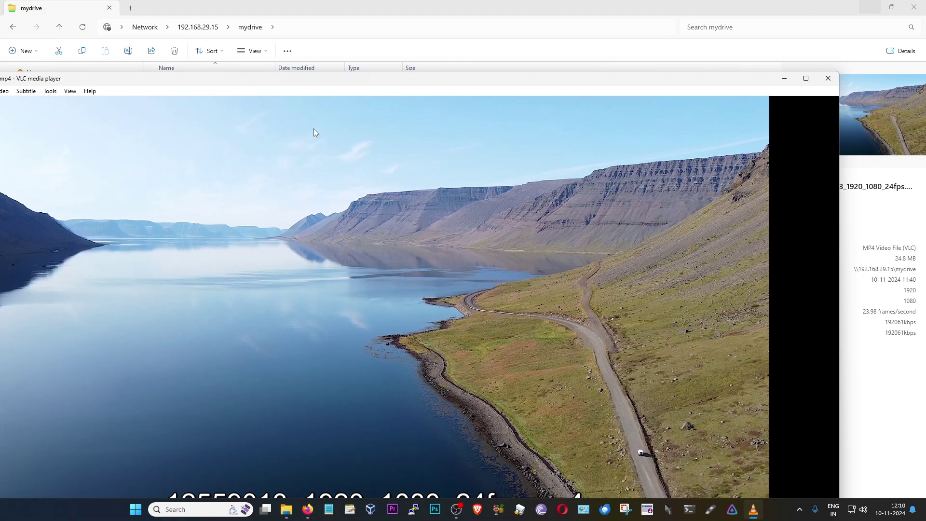
{"action": "double_click", "coordinate": [314, 133]}
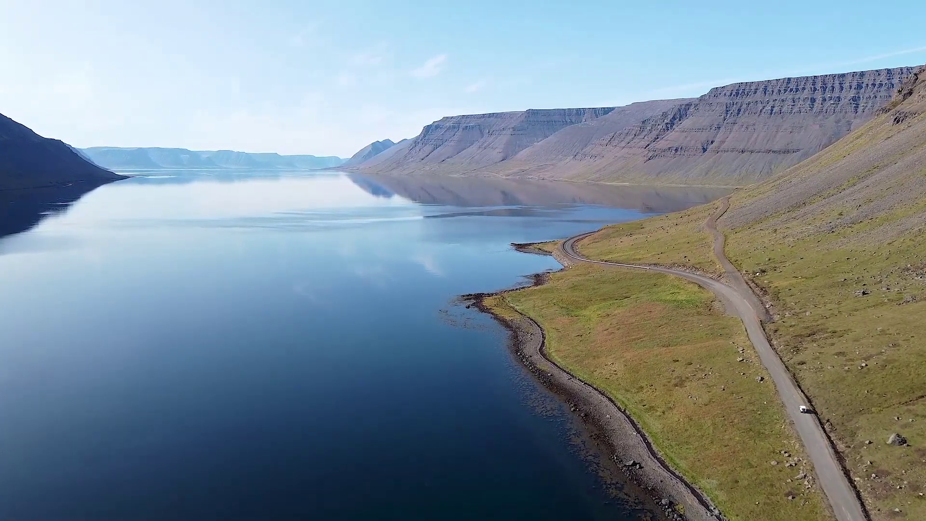
{"action": "double_click", "coordinate": [542, 227]}
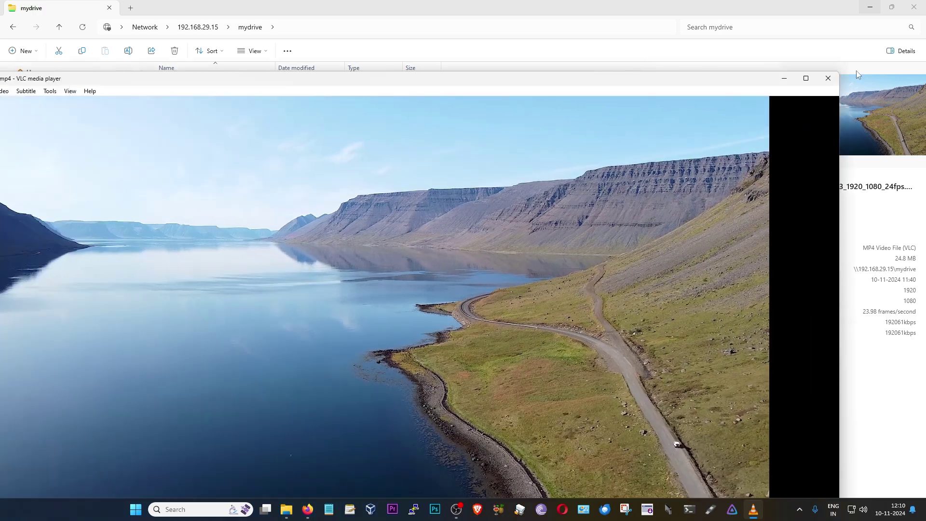
{"action": "left_click", "coordinate": [824, 76]}
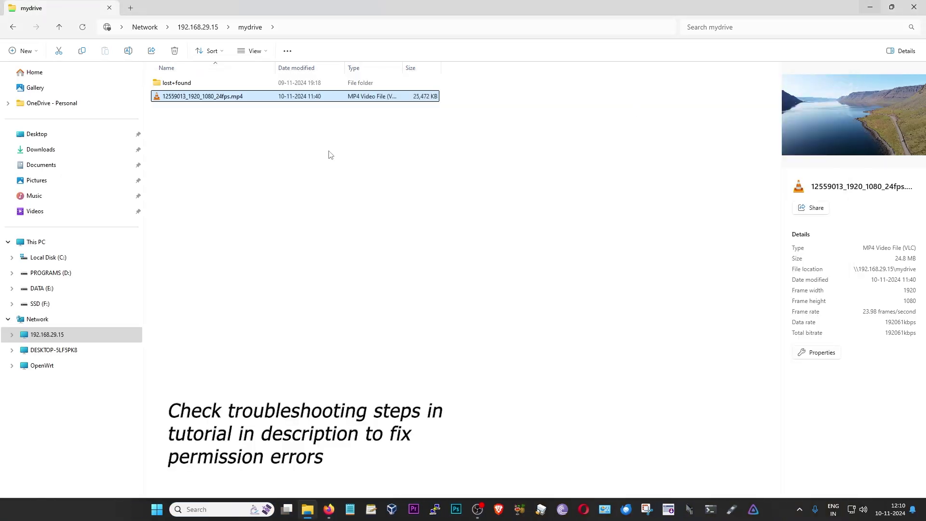